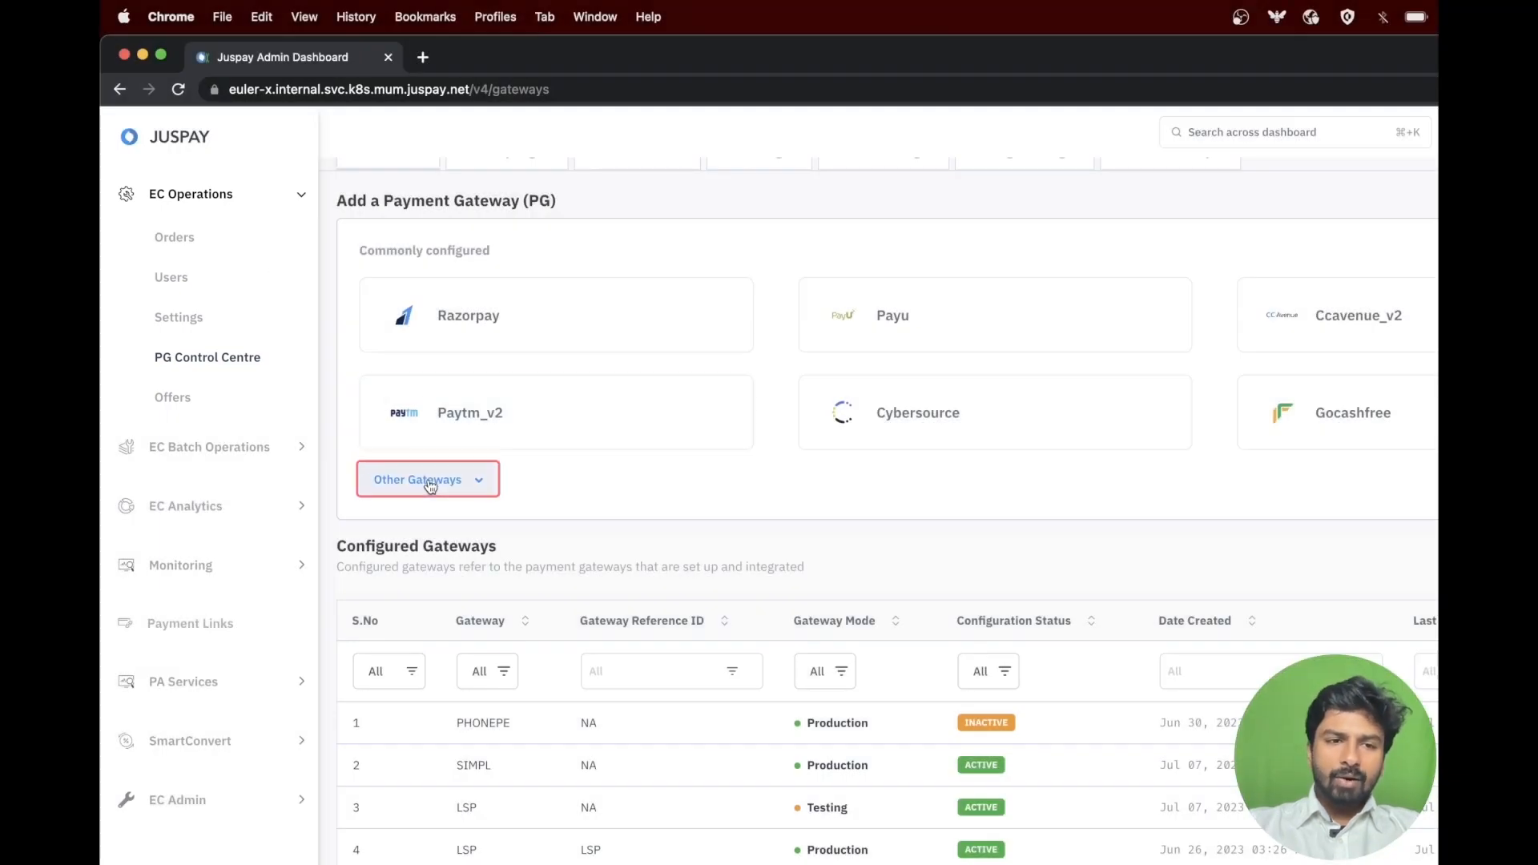
Add PHONEPE from the Other Gateways list with Live credentials and proceed to its setup
left_click(429, 484)
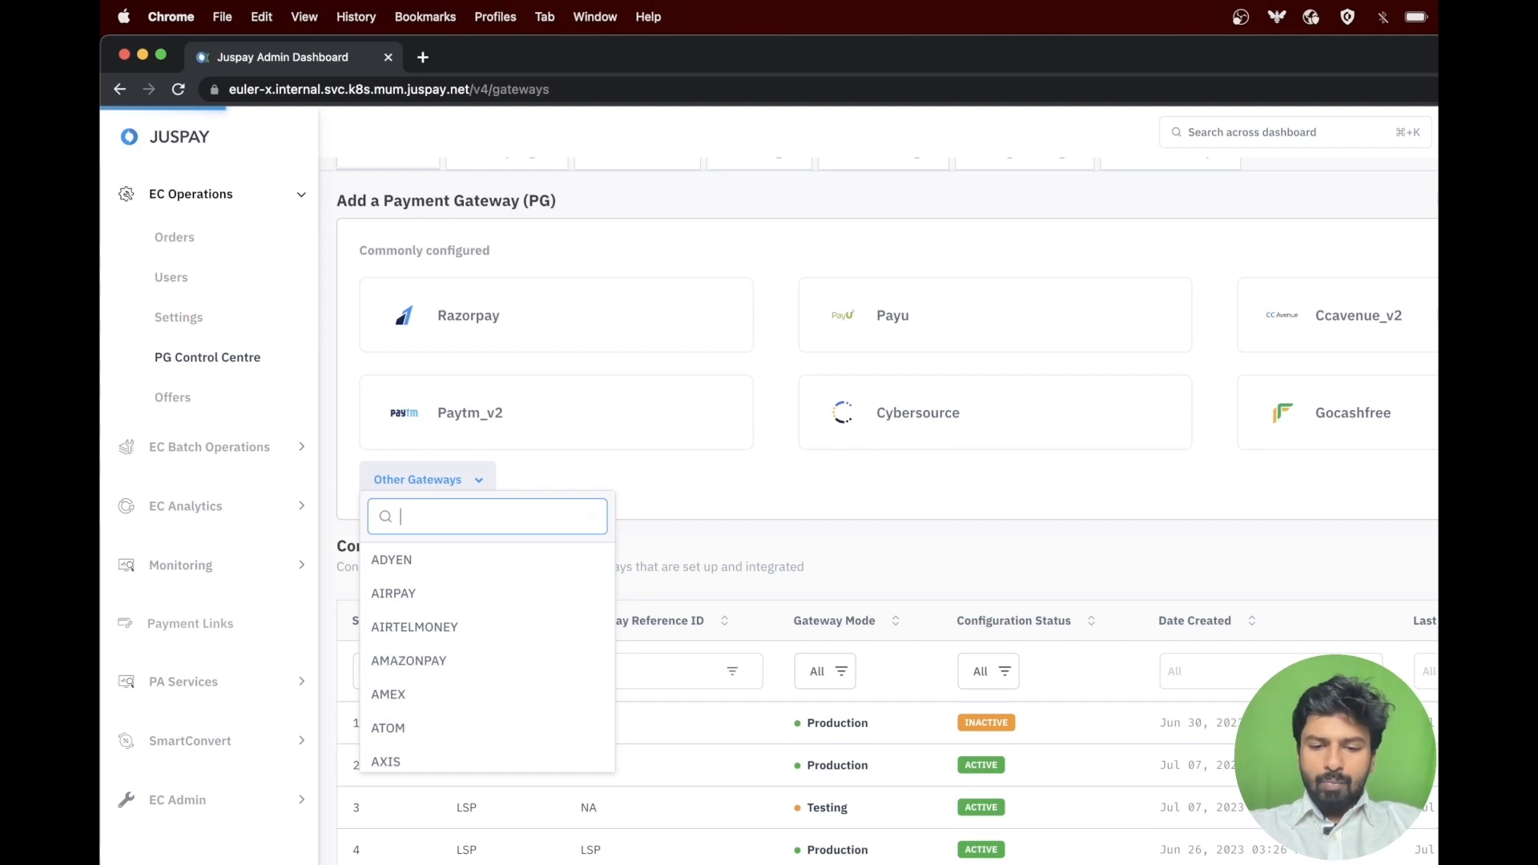
type("Phone")
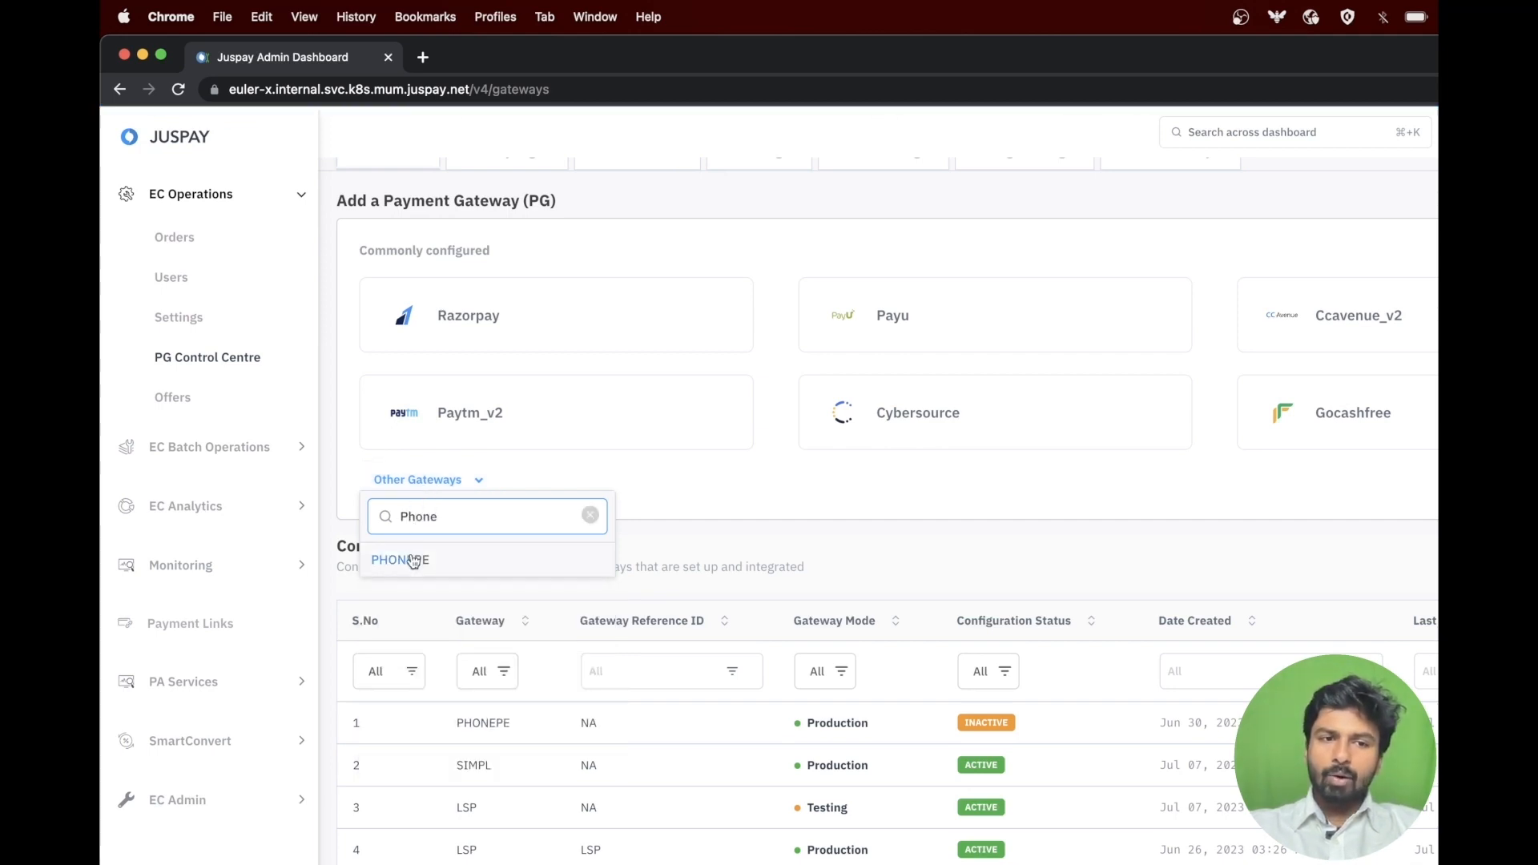
left_click(415, 561)
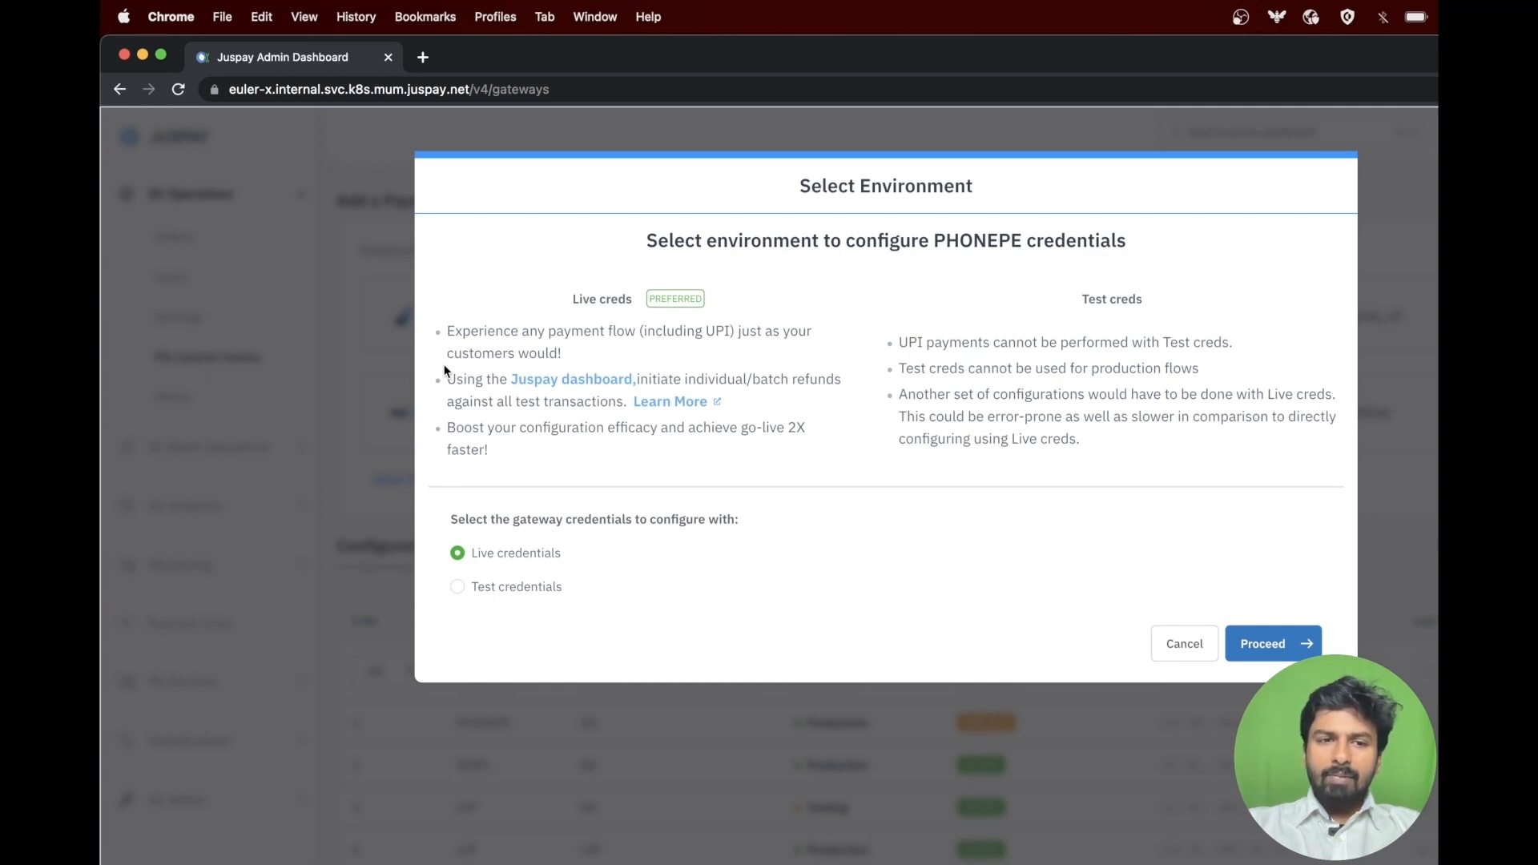
left_click(458, 560)
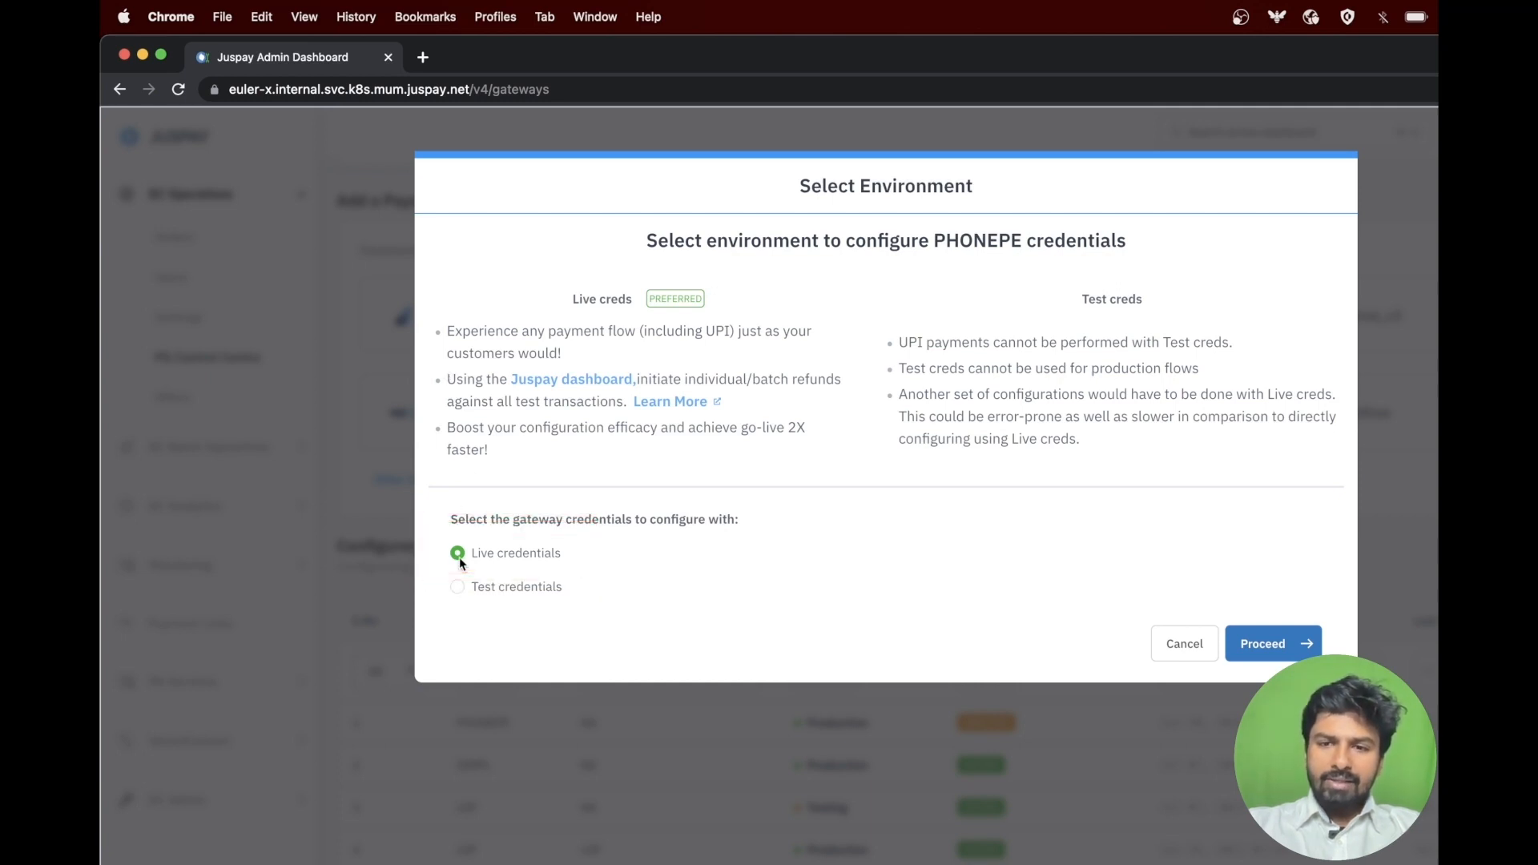
left_click(1262, 645)
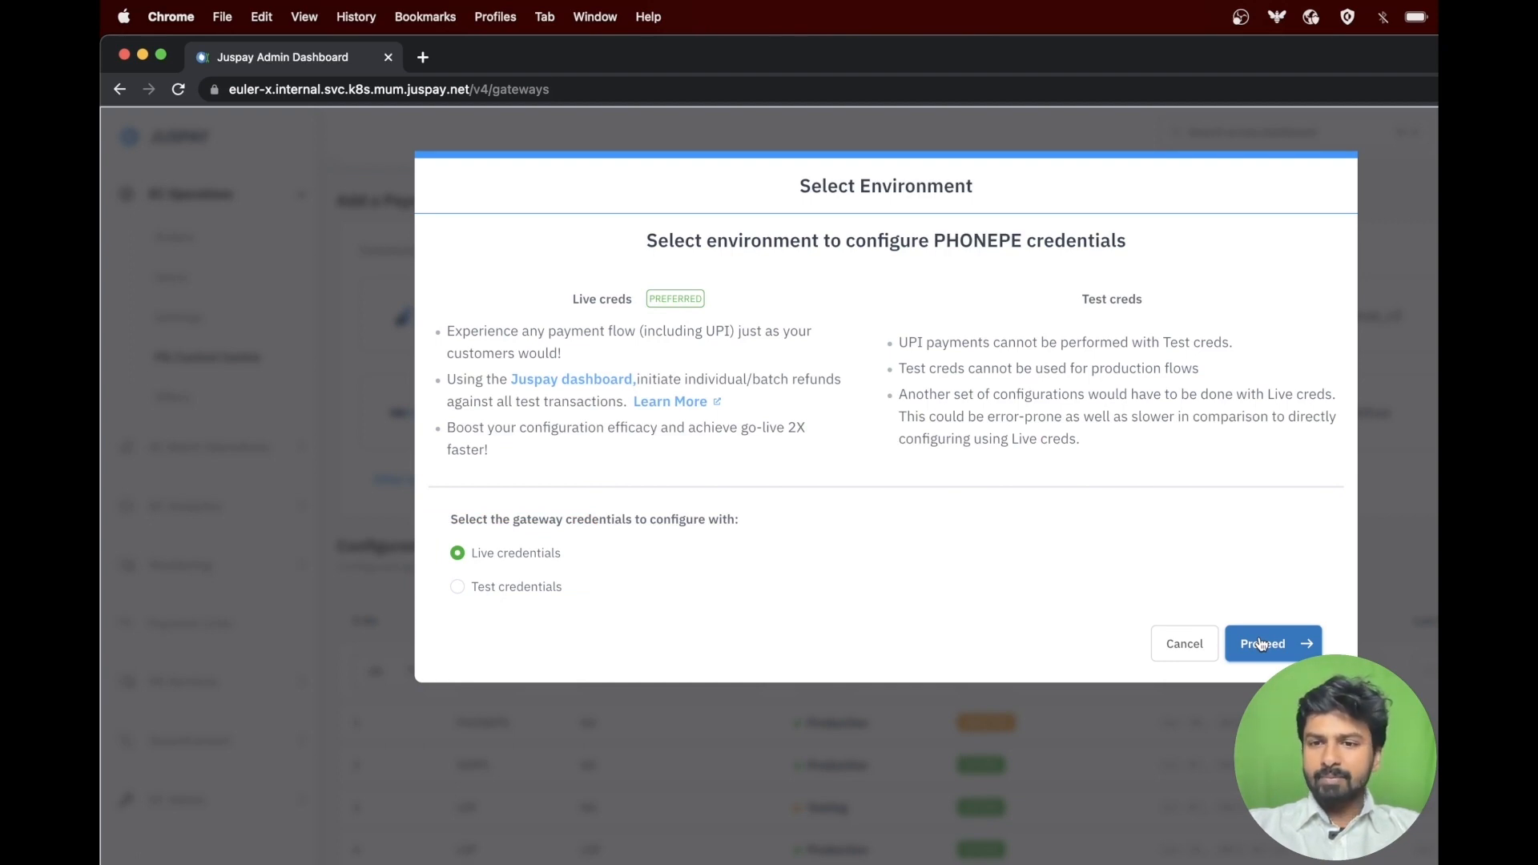
left_click(1262, 644)
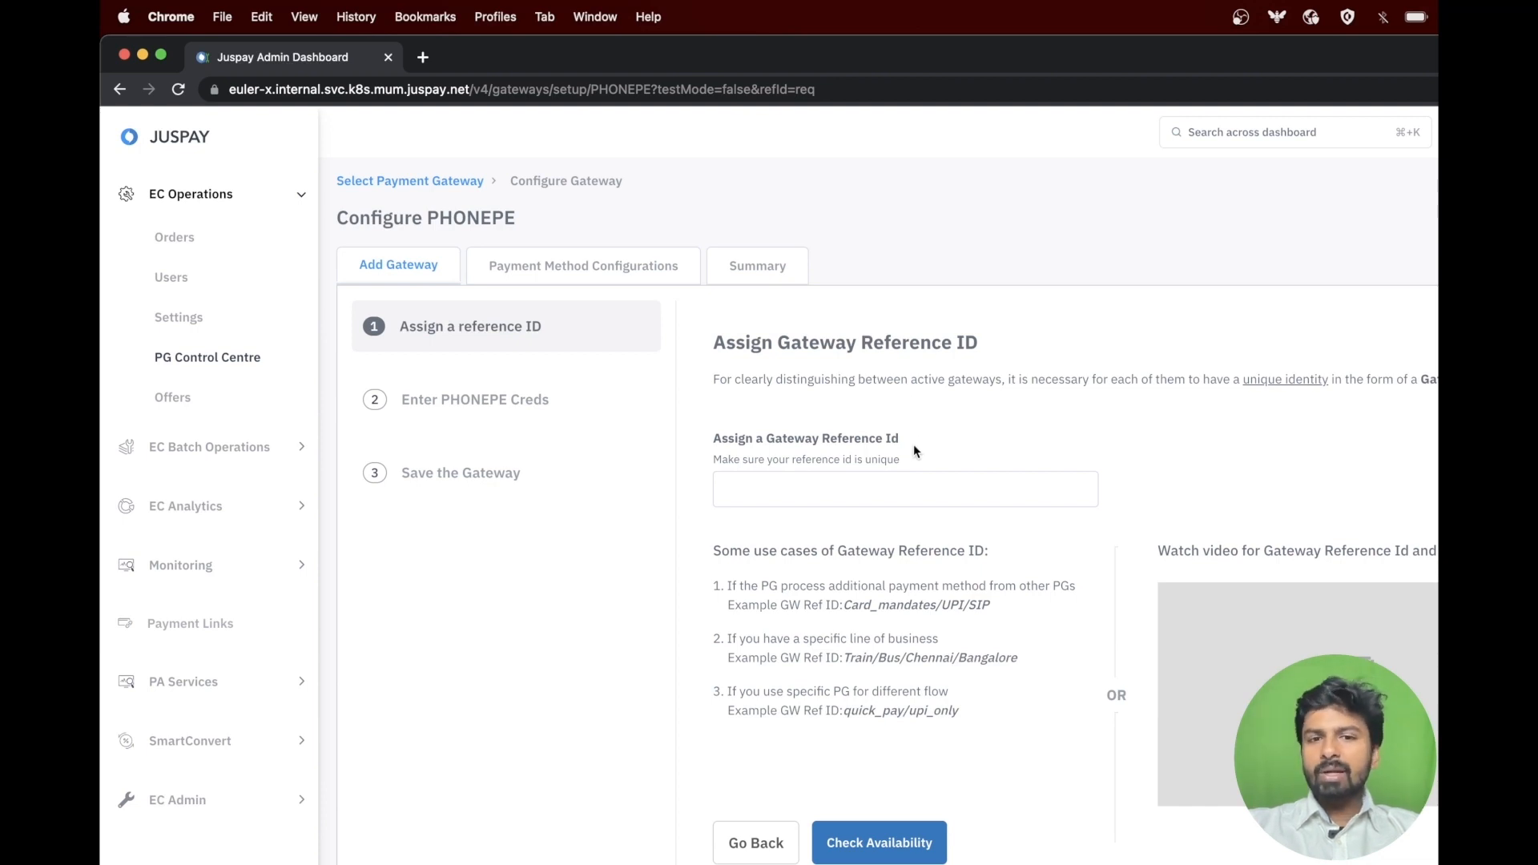
Check availability with the reference ID left blank and proceed to the Enter PHONEPE Creds form
left_click(879, 843)
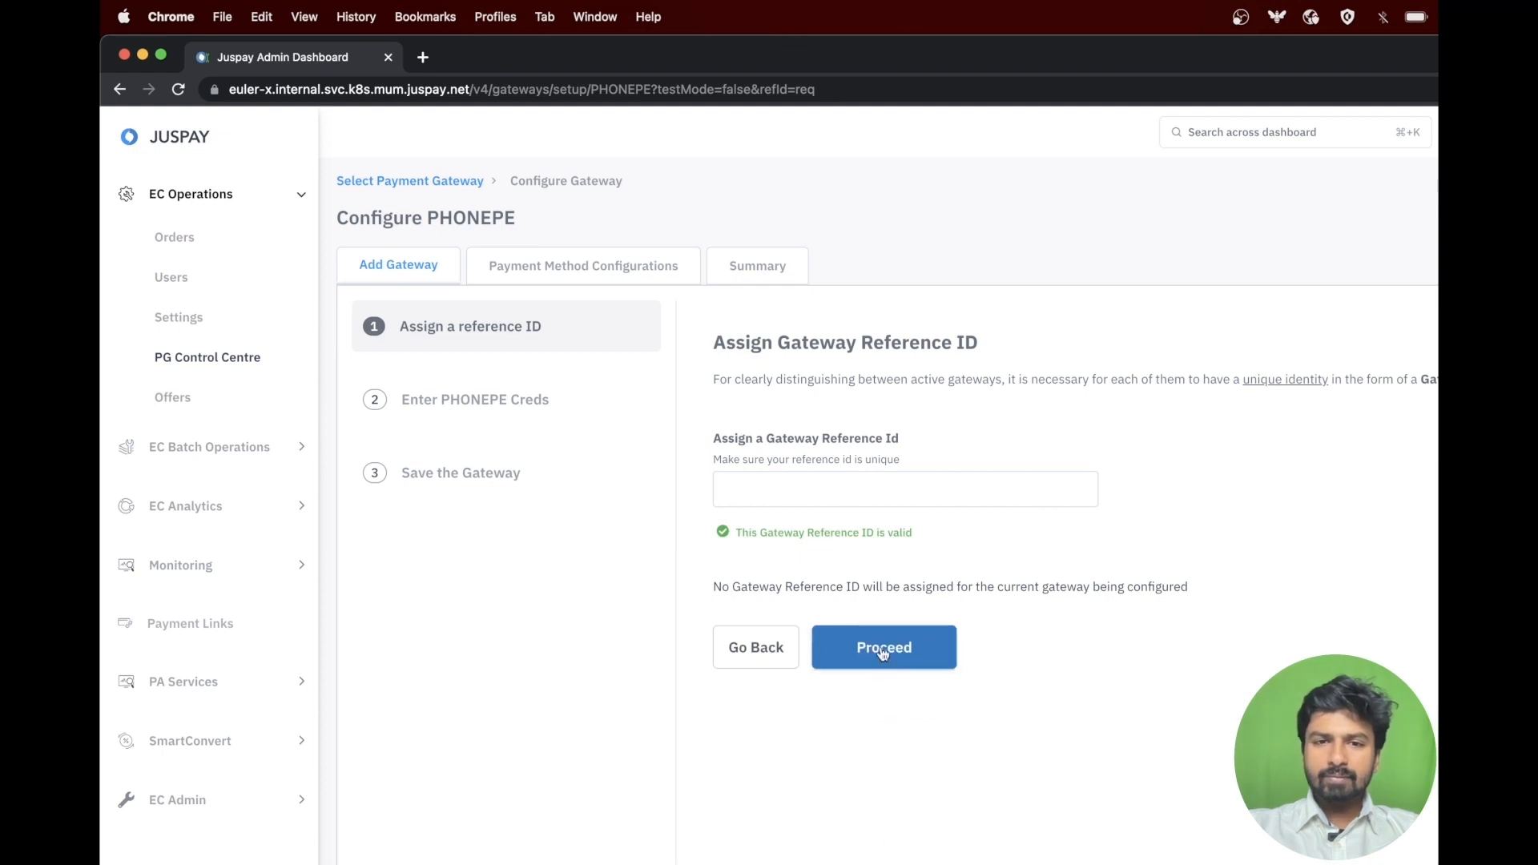
left_click(885, 648)
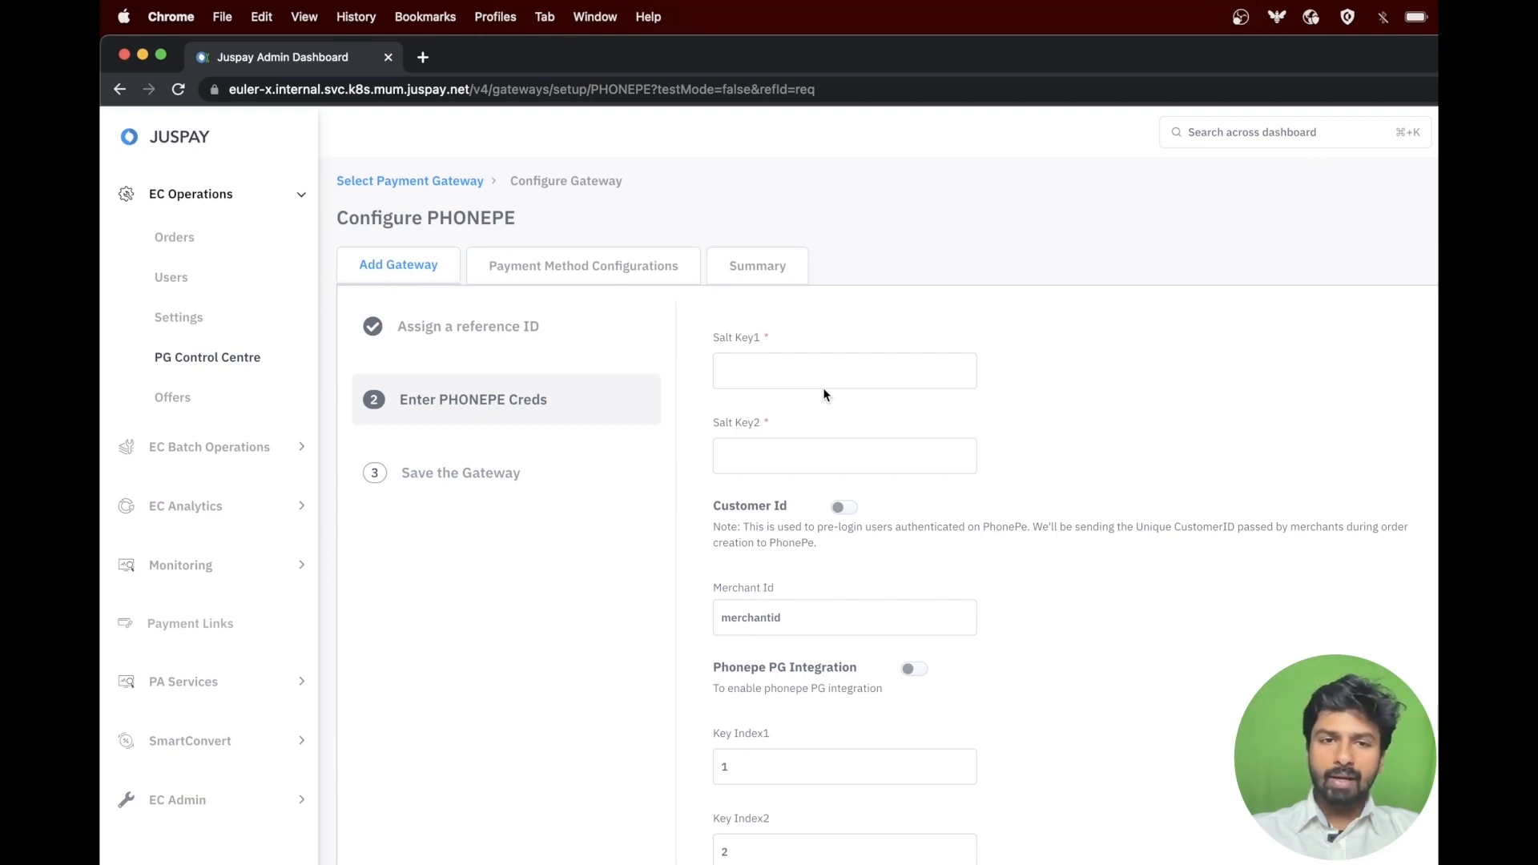
left_click(783, 376)
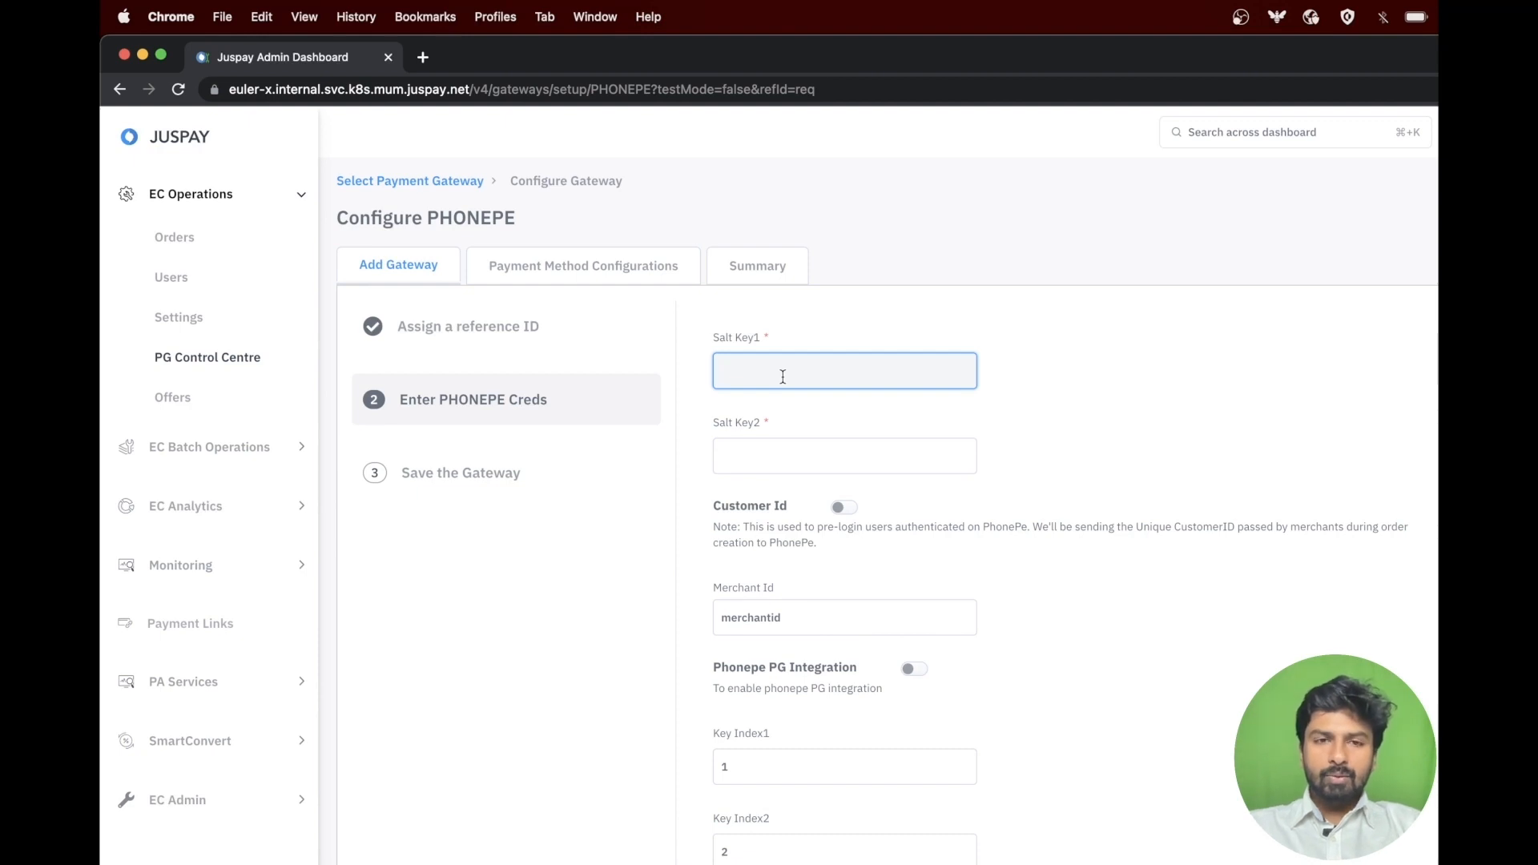
type("k")
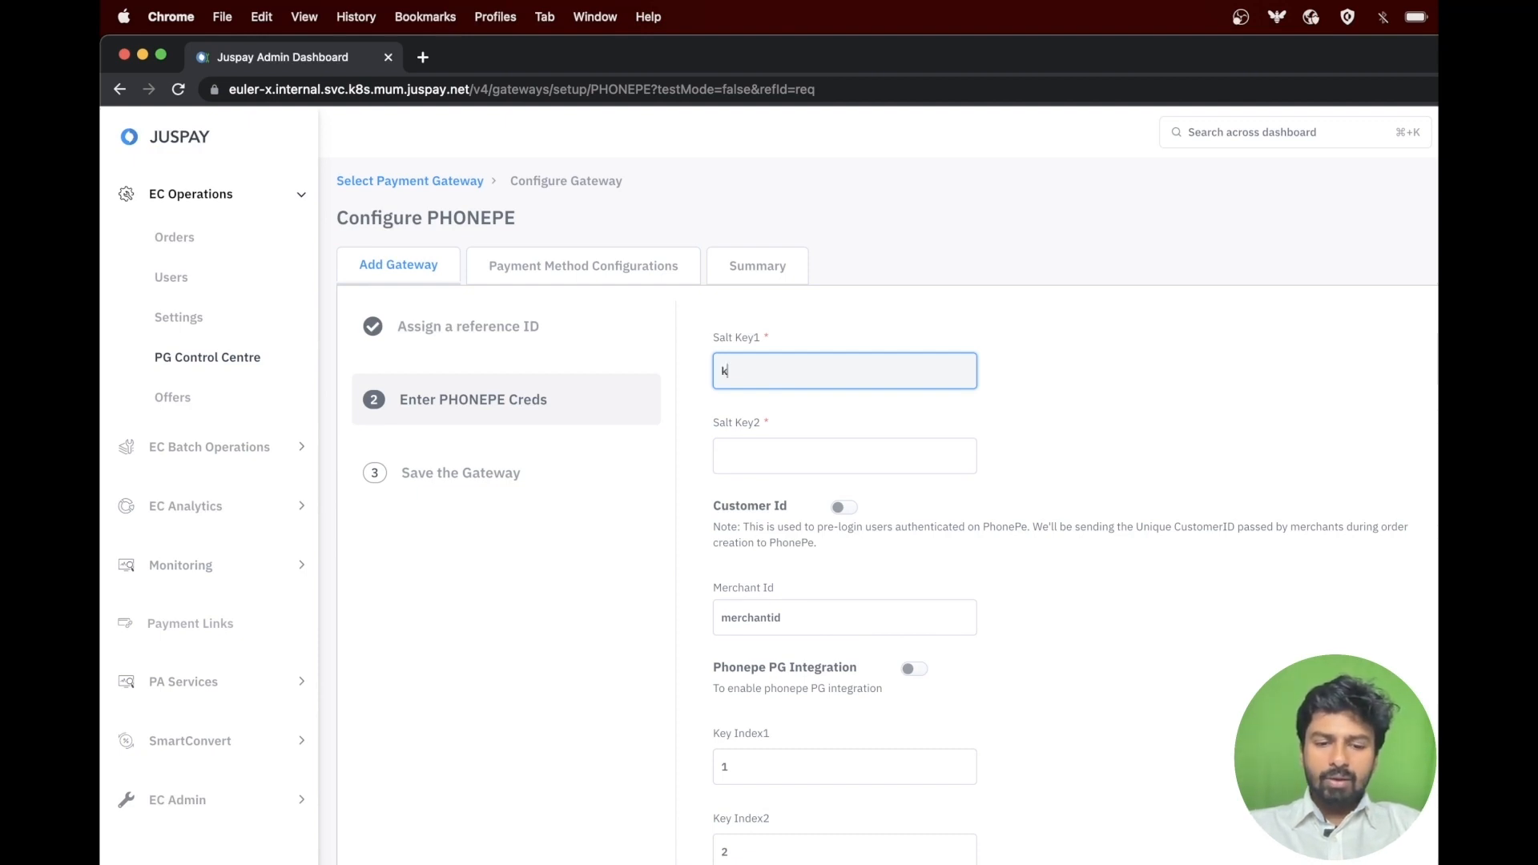
type("ey1")
Enter Salt Key2 and Merchant Id and turn on PhonePe PG integration
key("Tab")
type("ke")
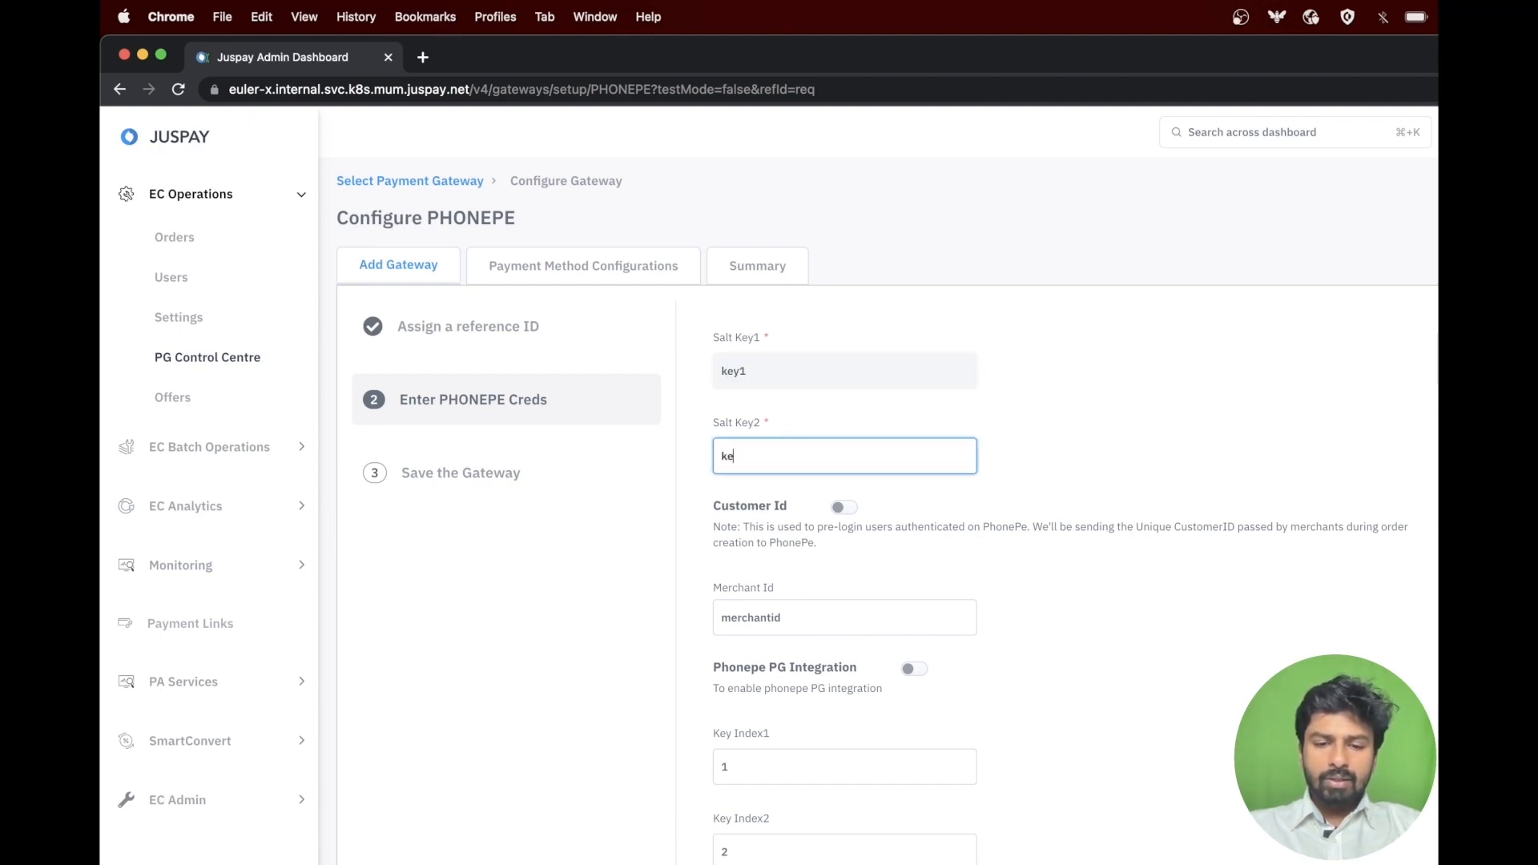
type("y1")
key("BackSpace")
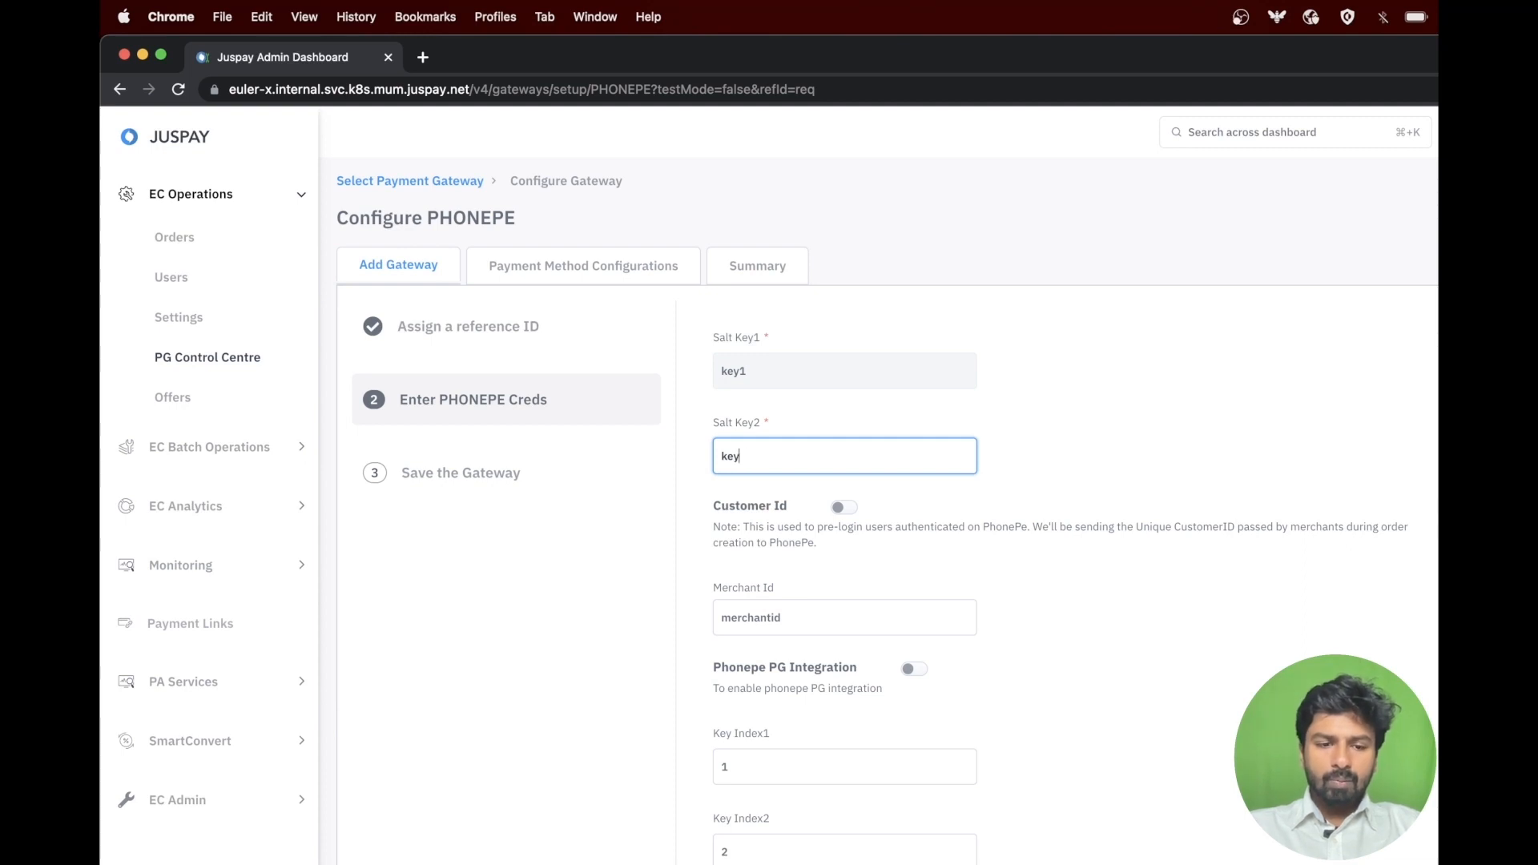
type("2")
left_click(779, 618)
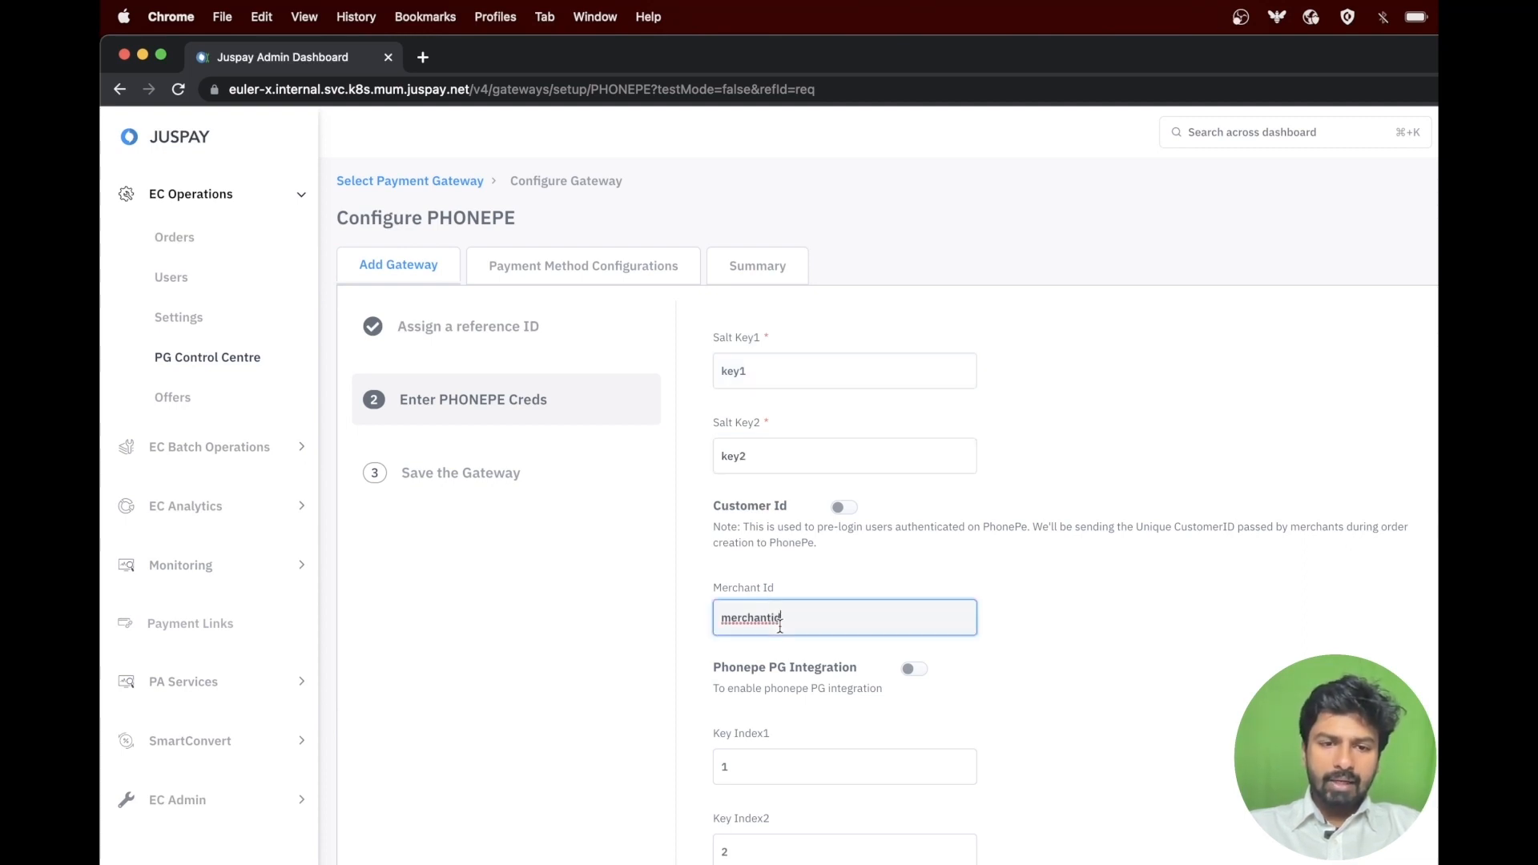
type("merchantid")
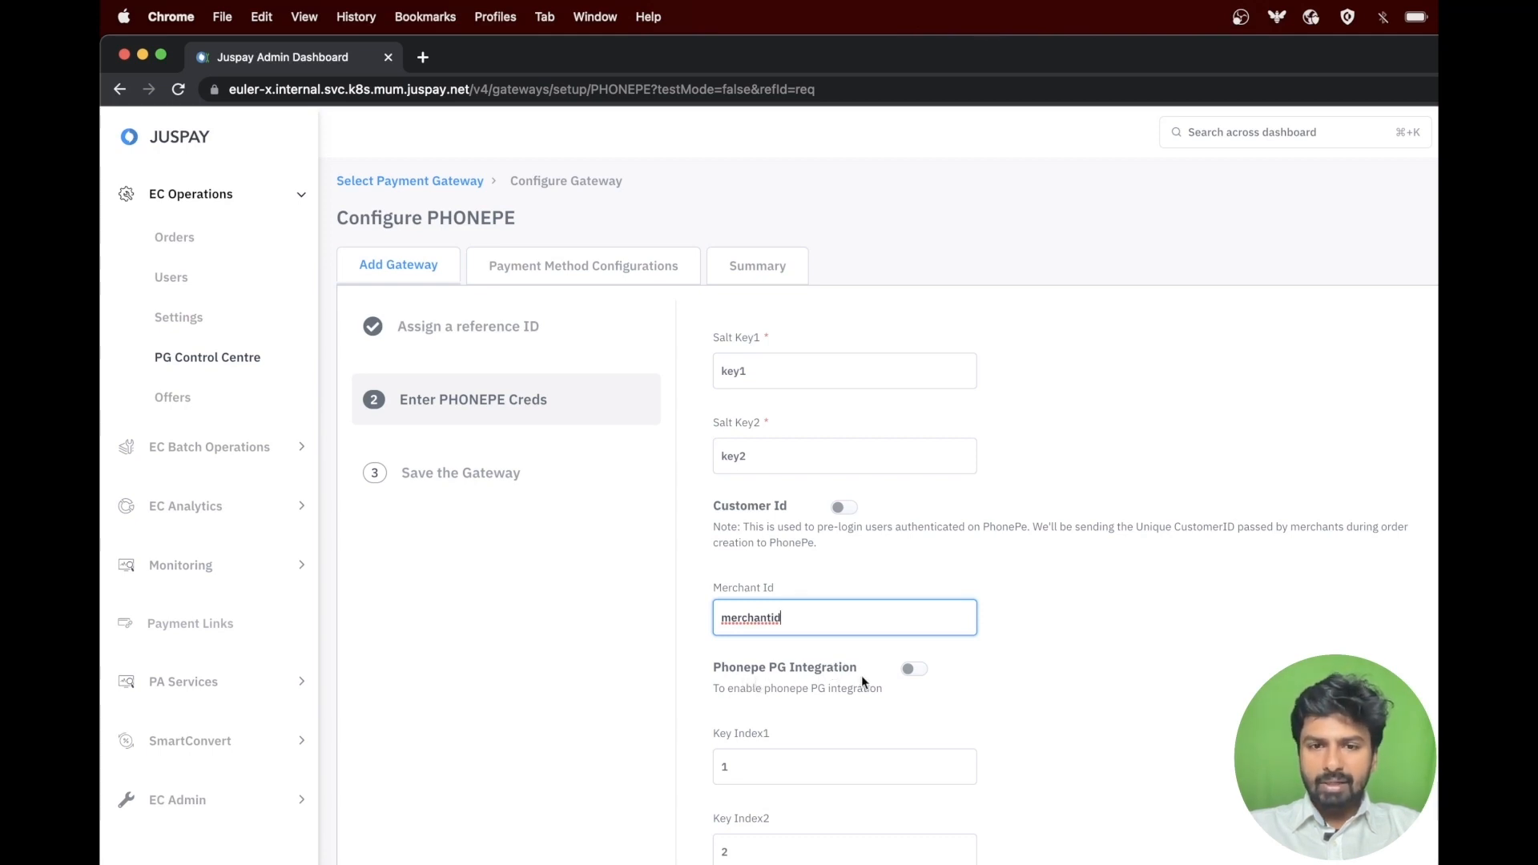
left_click(913, 670)
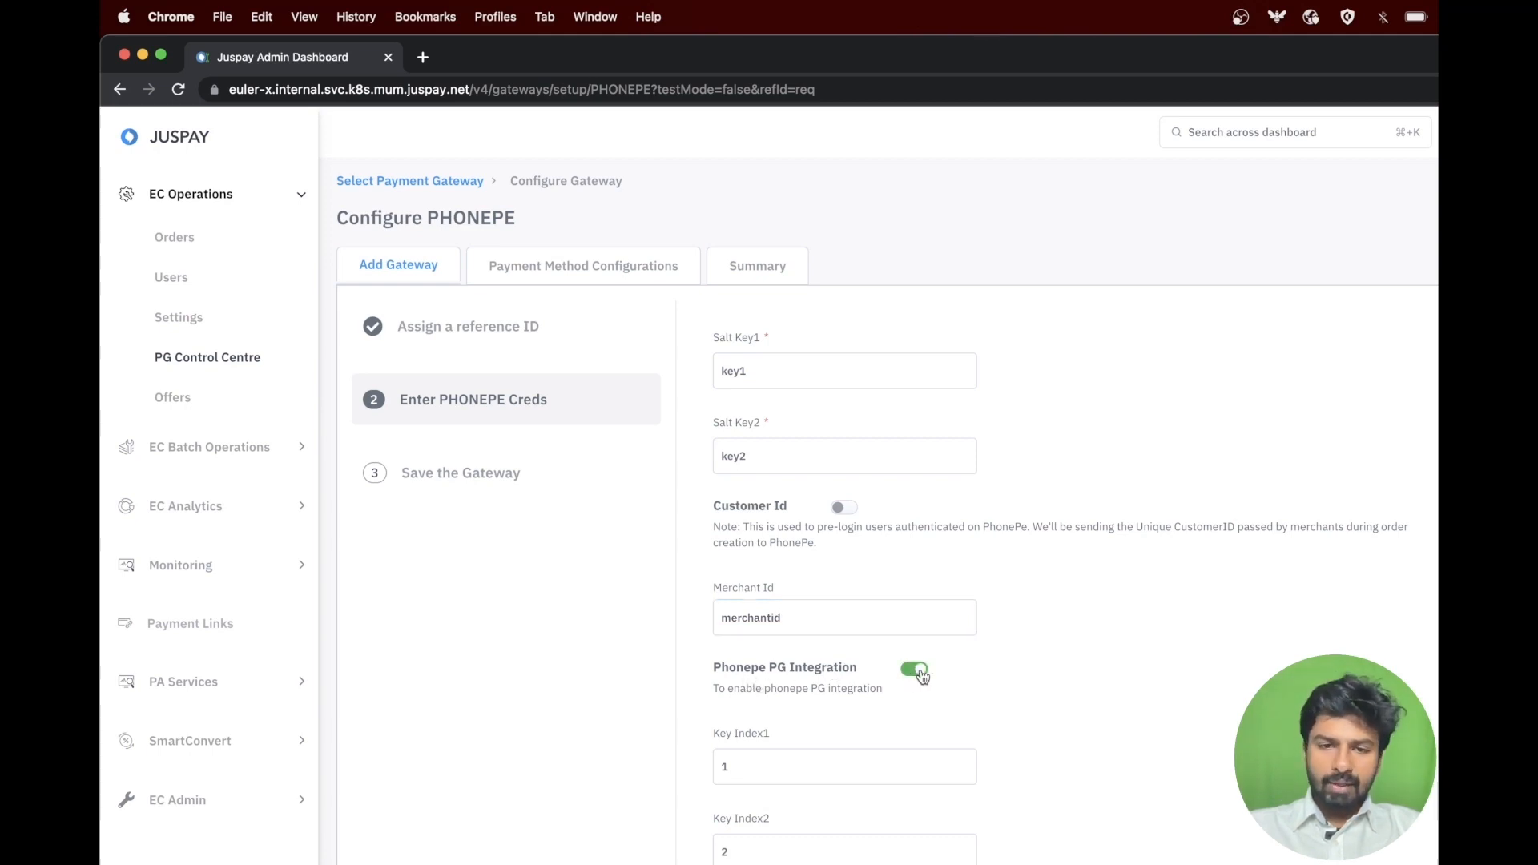
Set Key Index1 to 1 and Key Index2 to 2, then submit the credentials for review
left_click(835, 766)
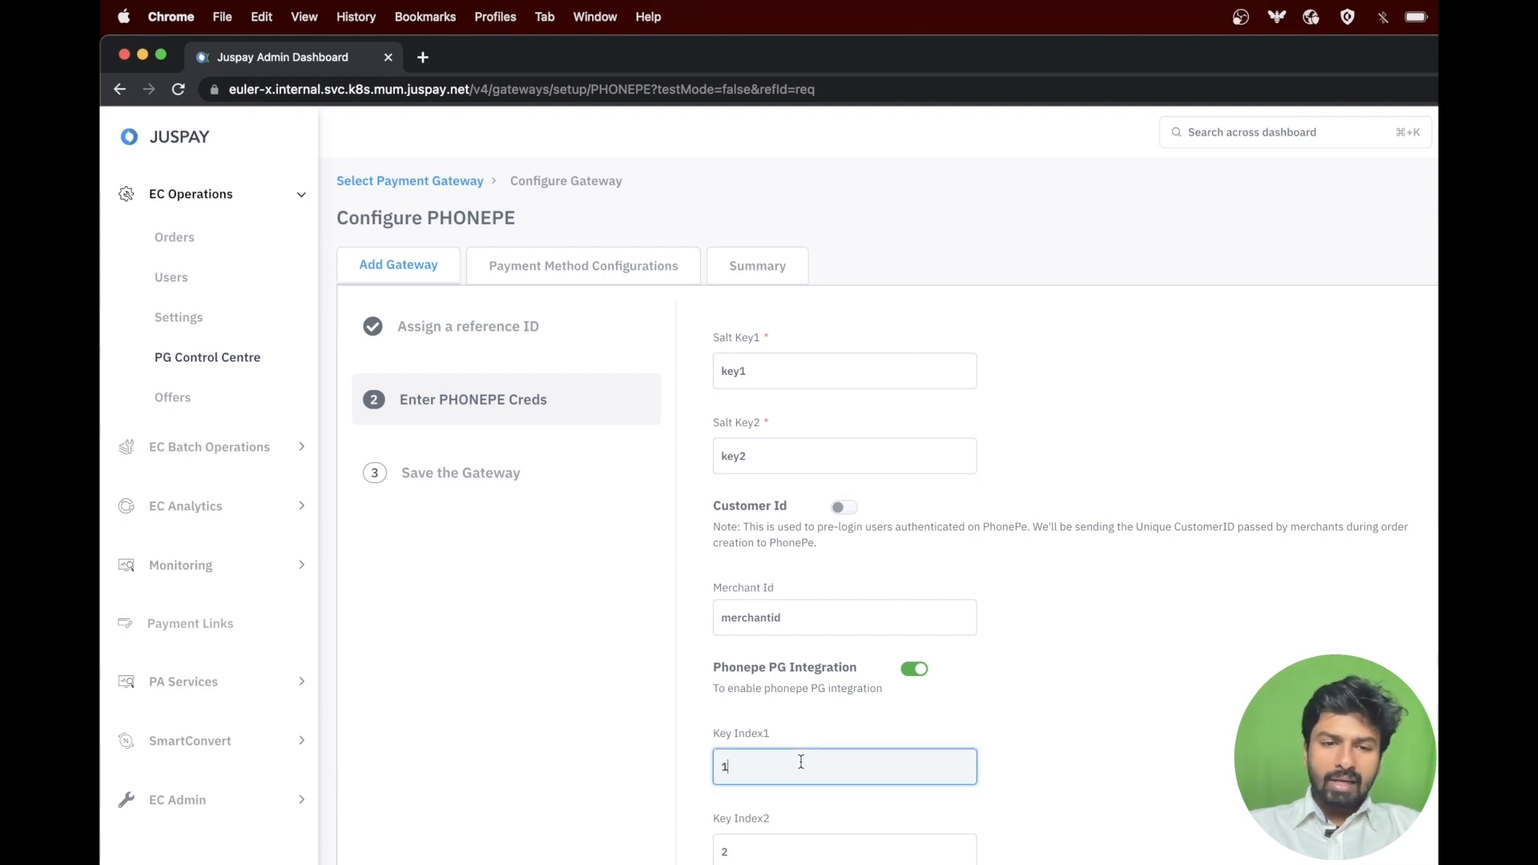
scroll(800, 763, "down", 1)
scroll(801, 763, "down", 1)
left_click(786, 802)
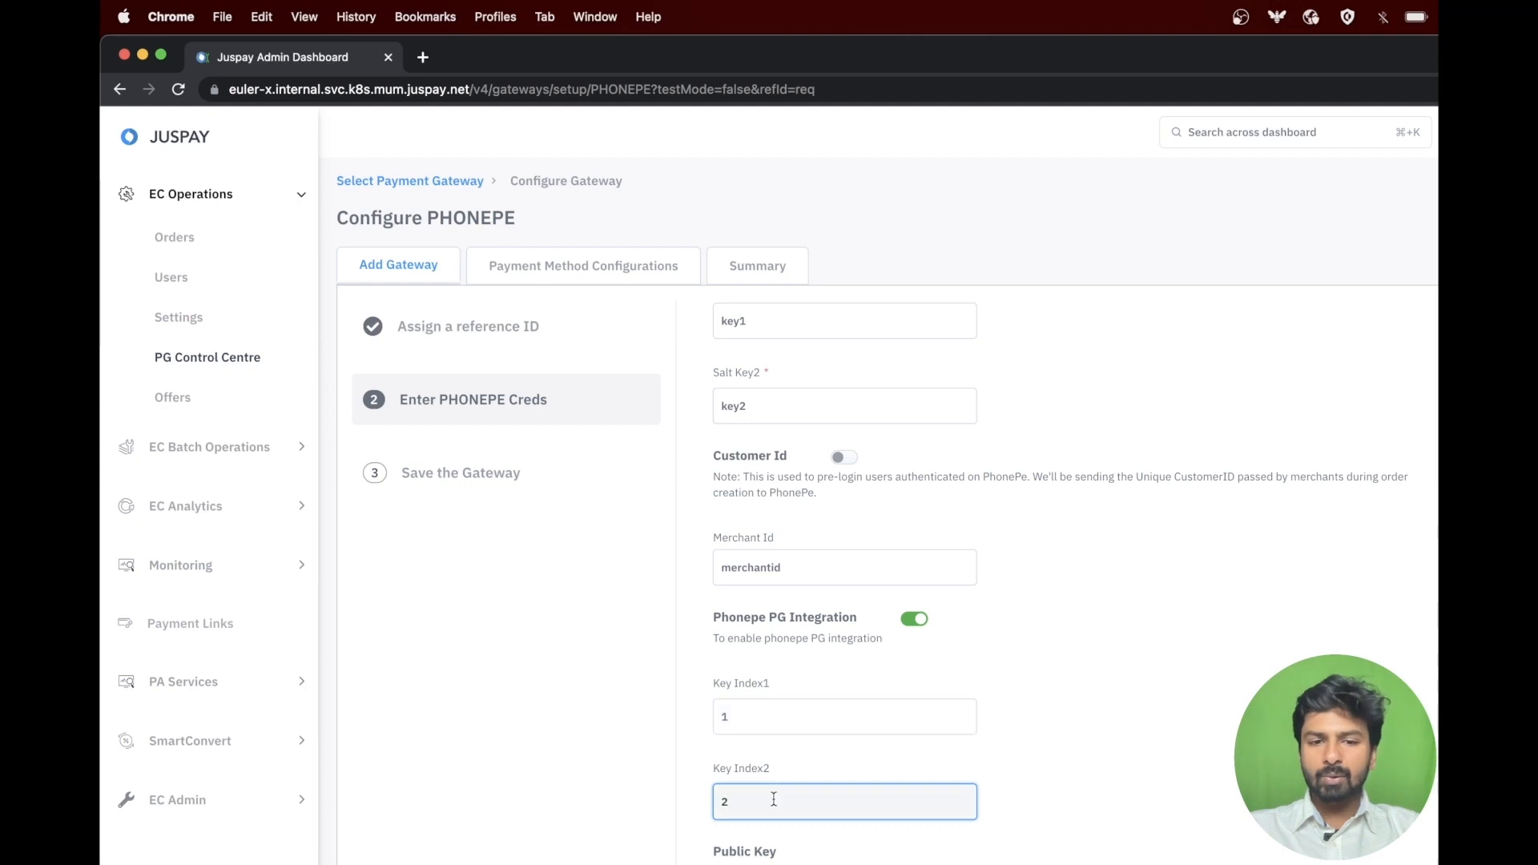
scroll(772, 801, "down", 2)
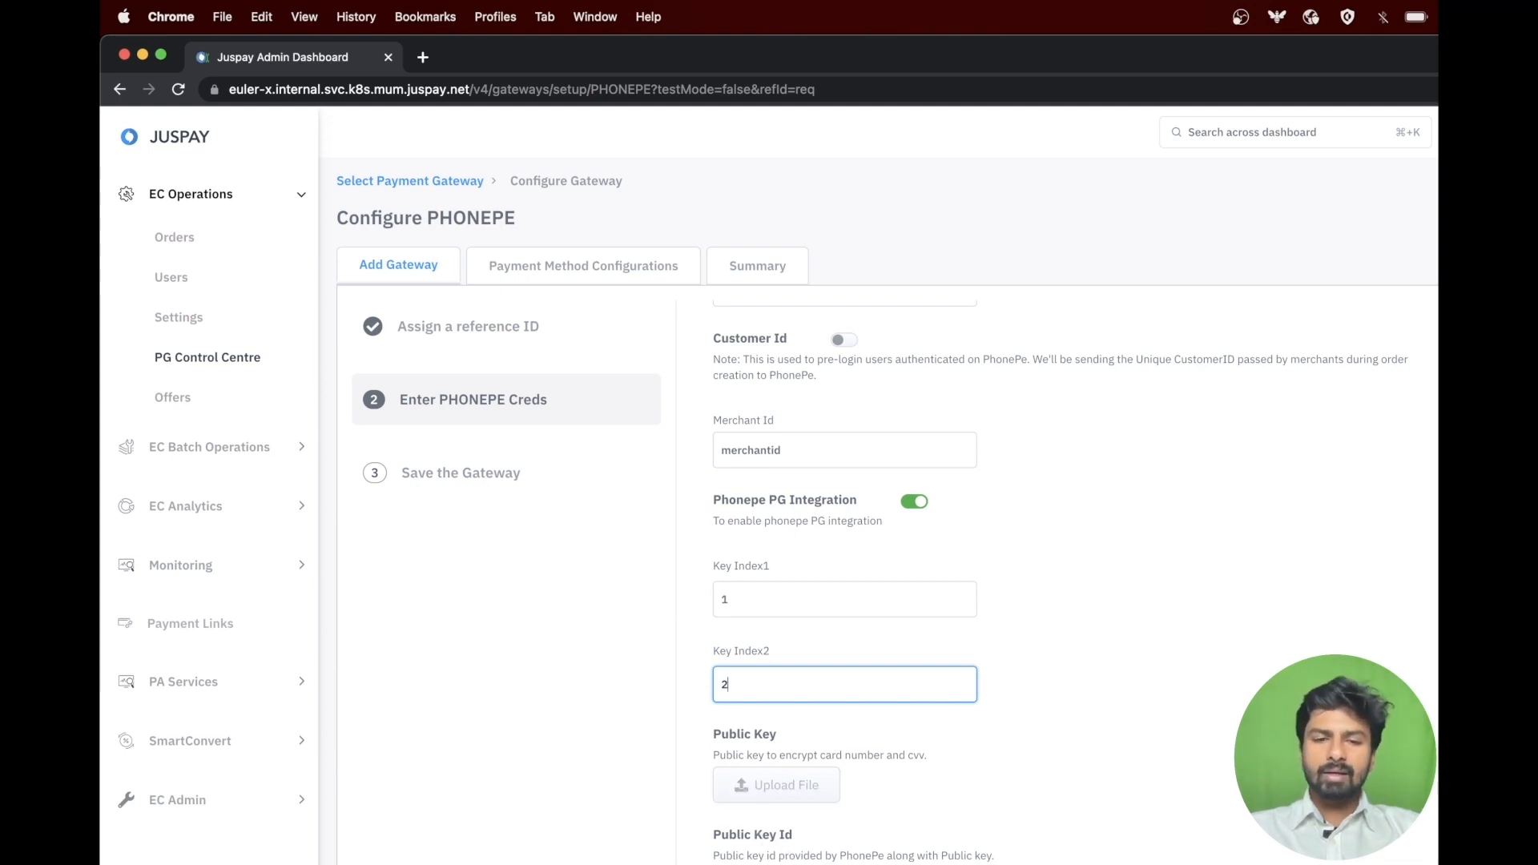
key("Return")
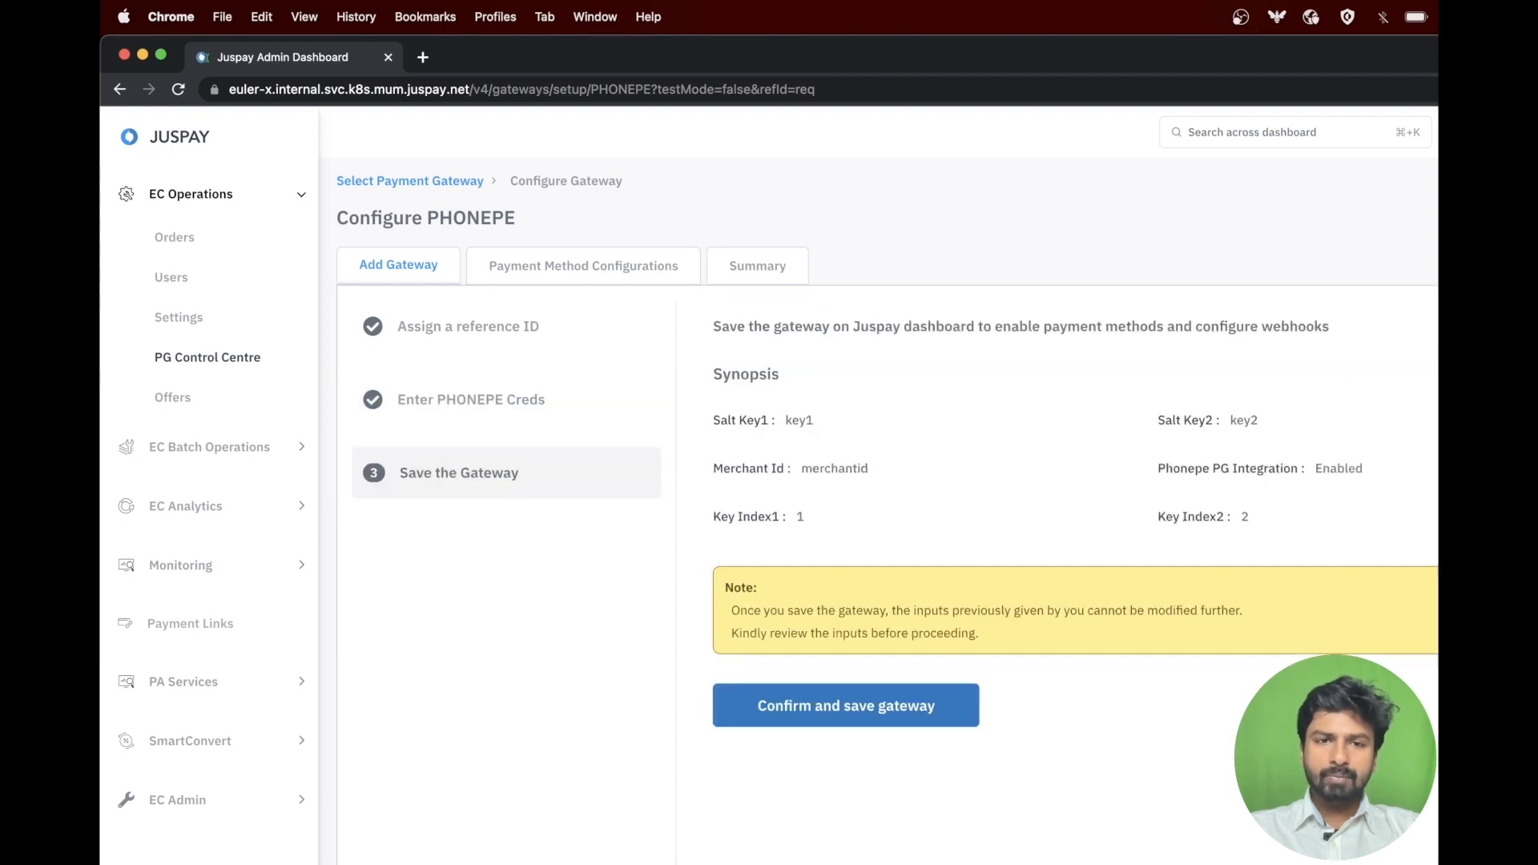
Confirm and save the PhonePe gateway, then proceed to Add Payment Methods
key("Return")
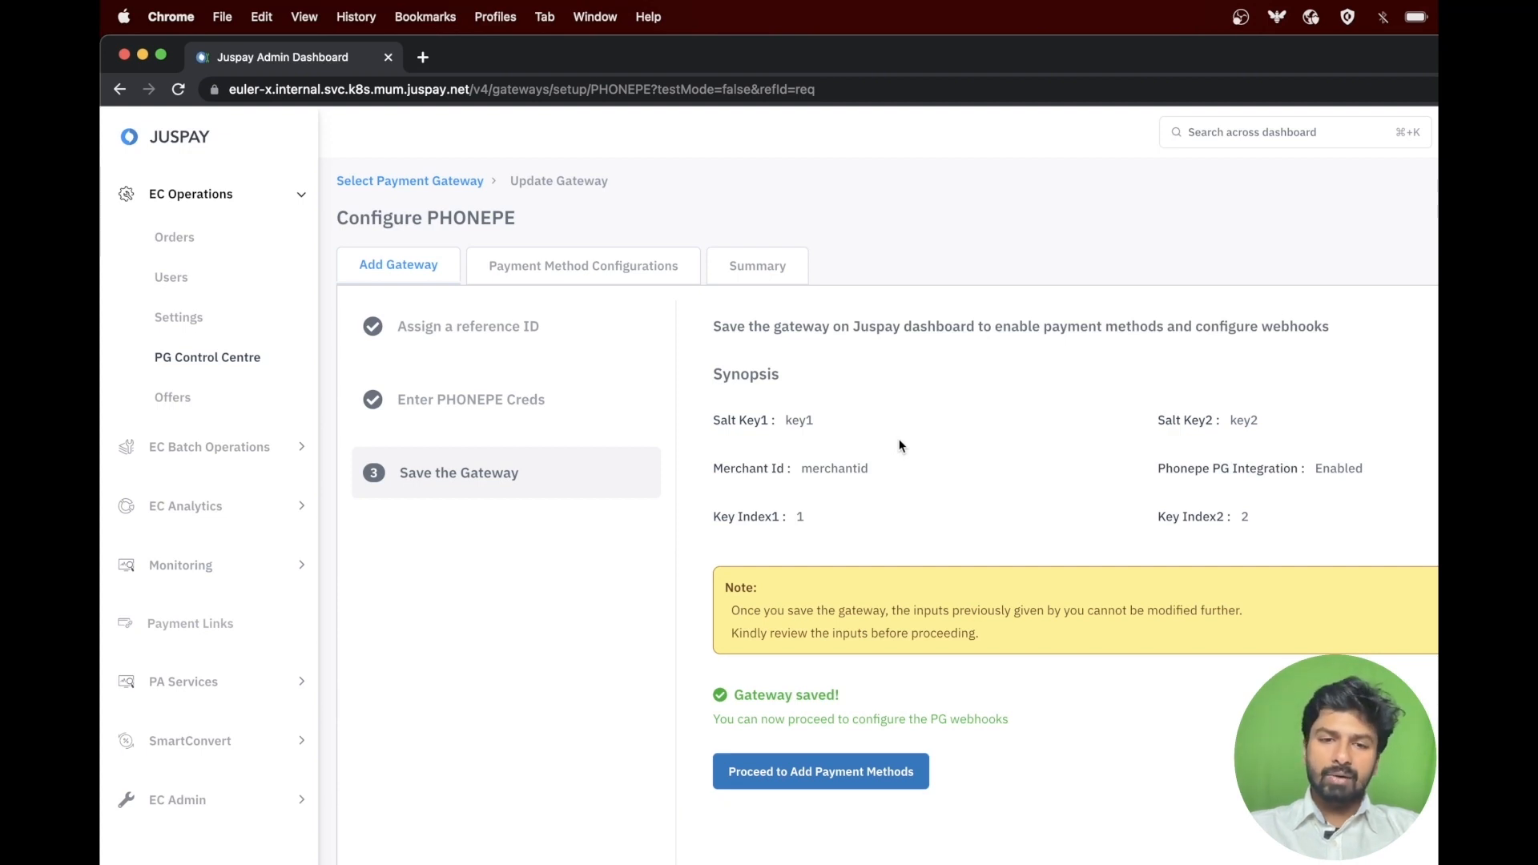
left_click(818, 772)
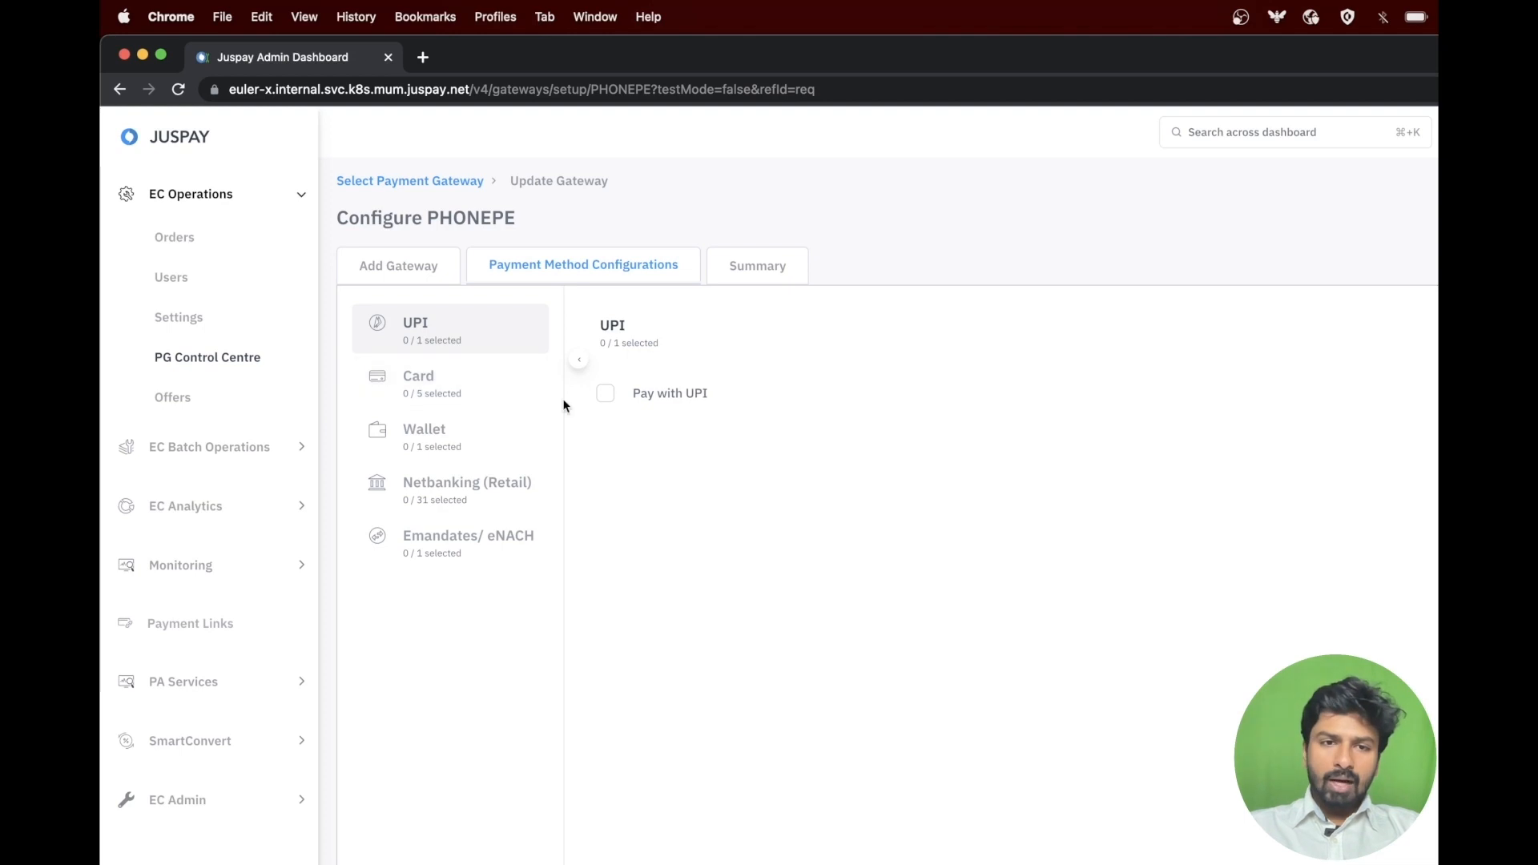
Select Pay with UPI, Rupay and American Express cards, and the PhonePe / BHIM UPI wallet
left_click(604, 393)
left_click(505, 383)
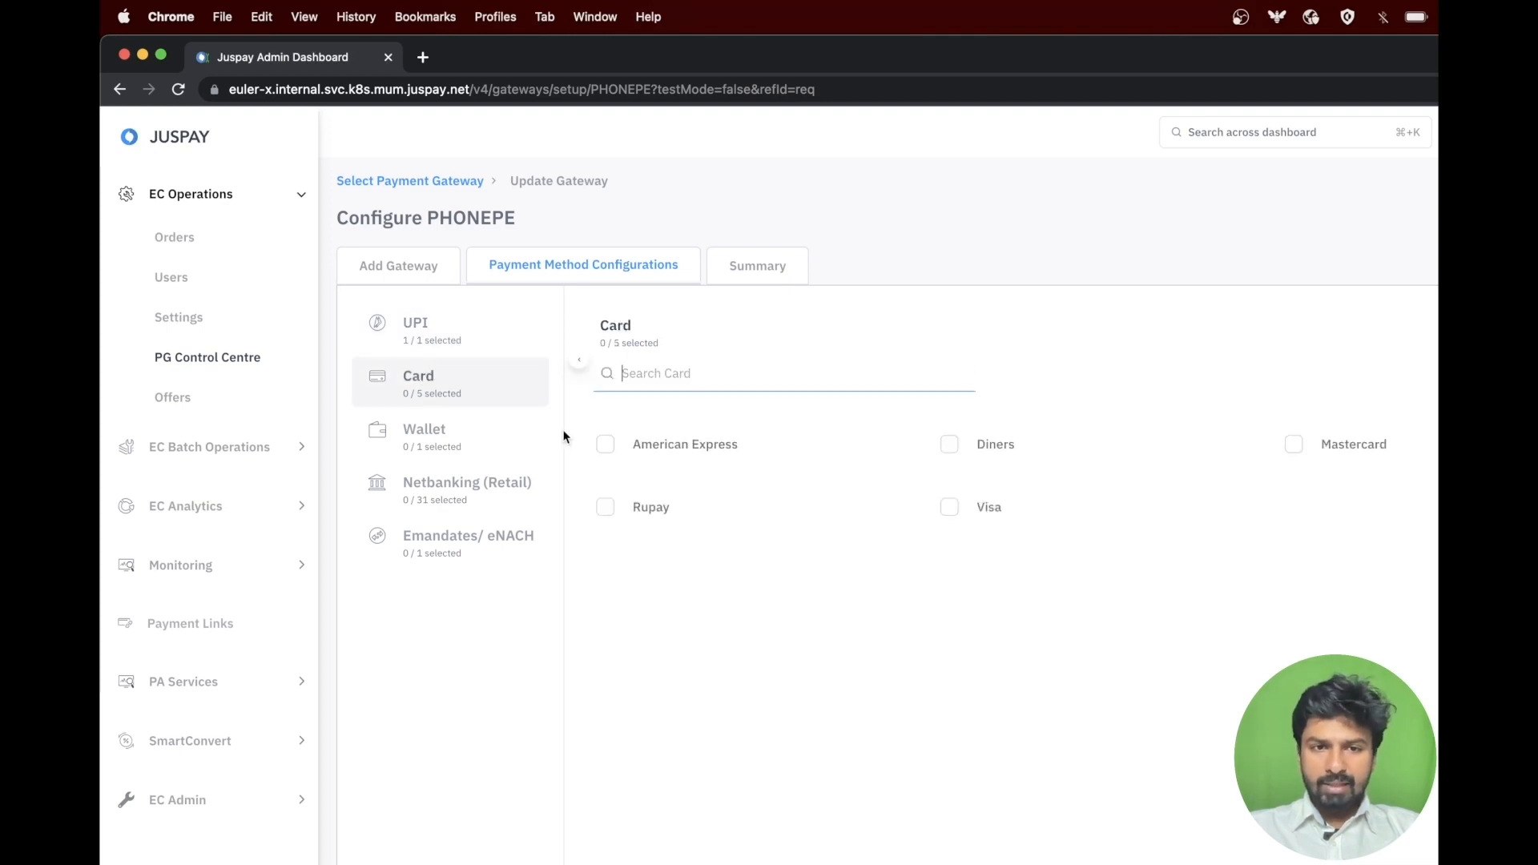
left_click(605, 507)
left_click(604, 444)
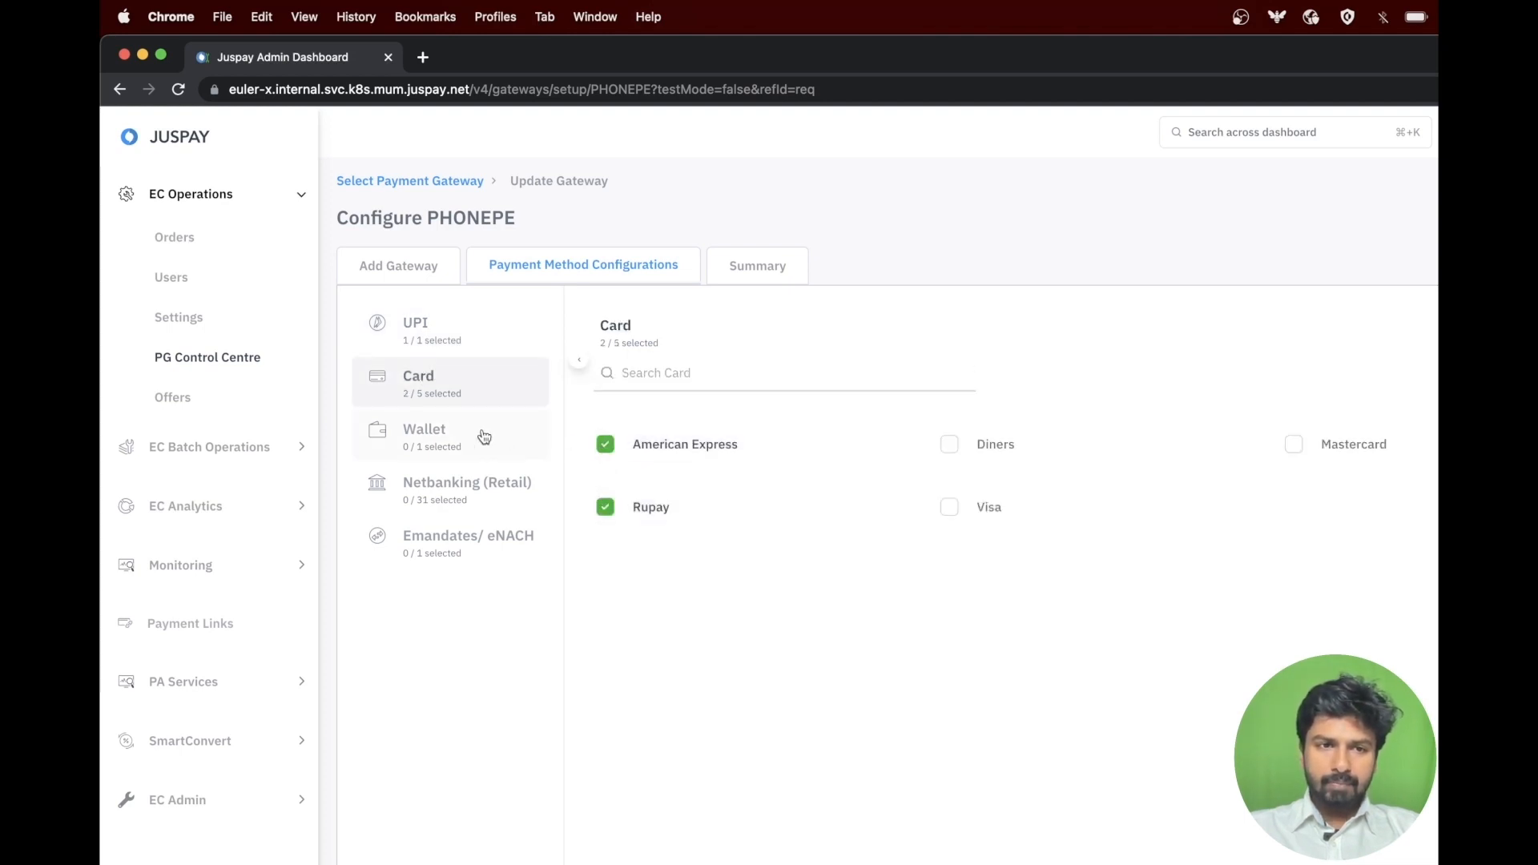
left_click(475, 432)
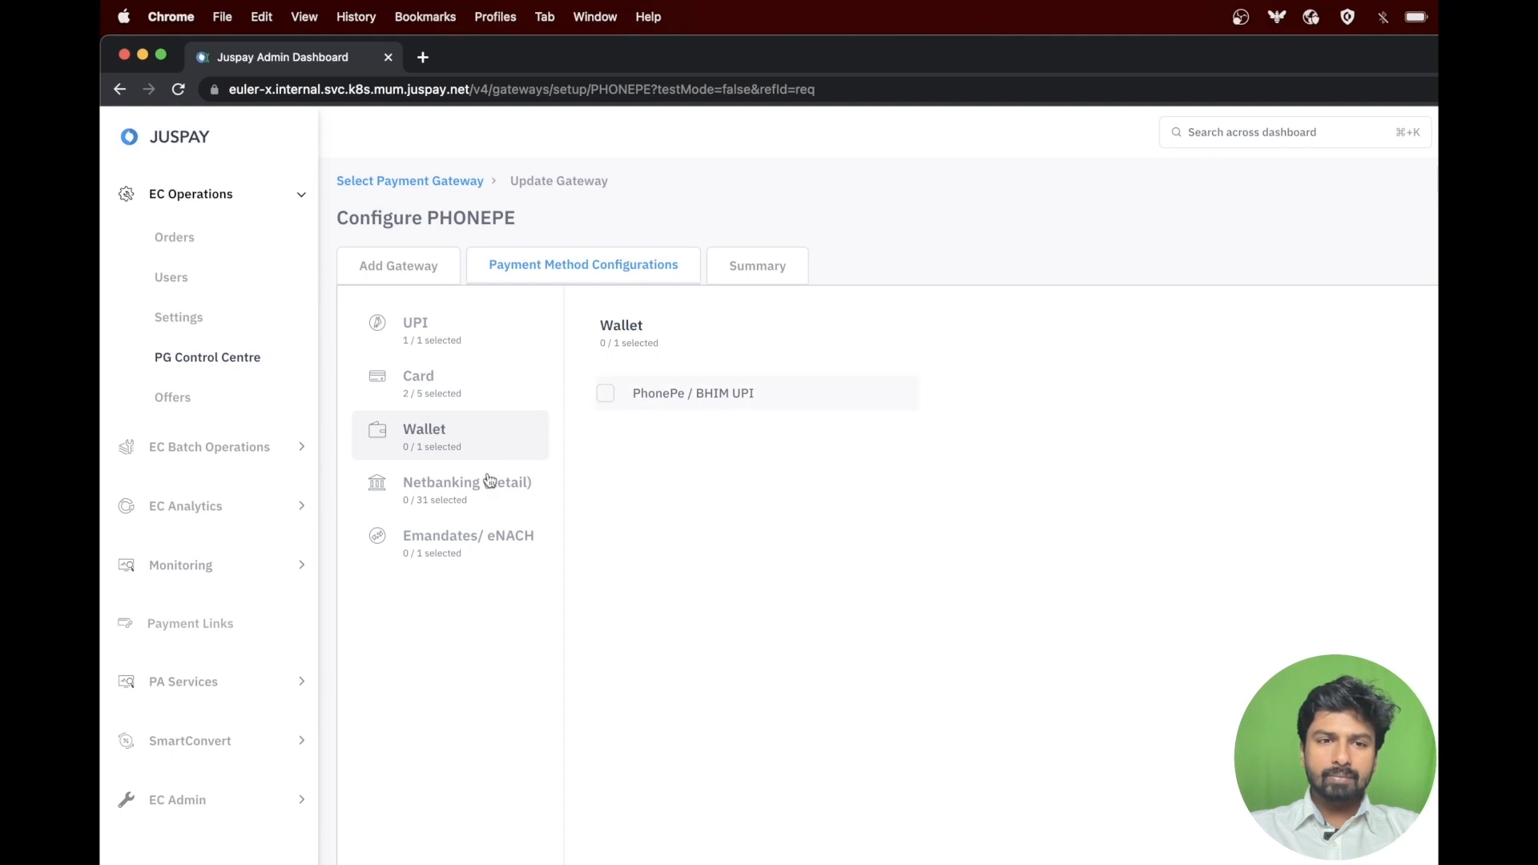
left_click(602, 395)
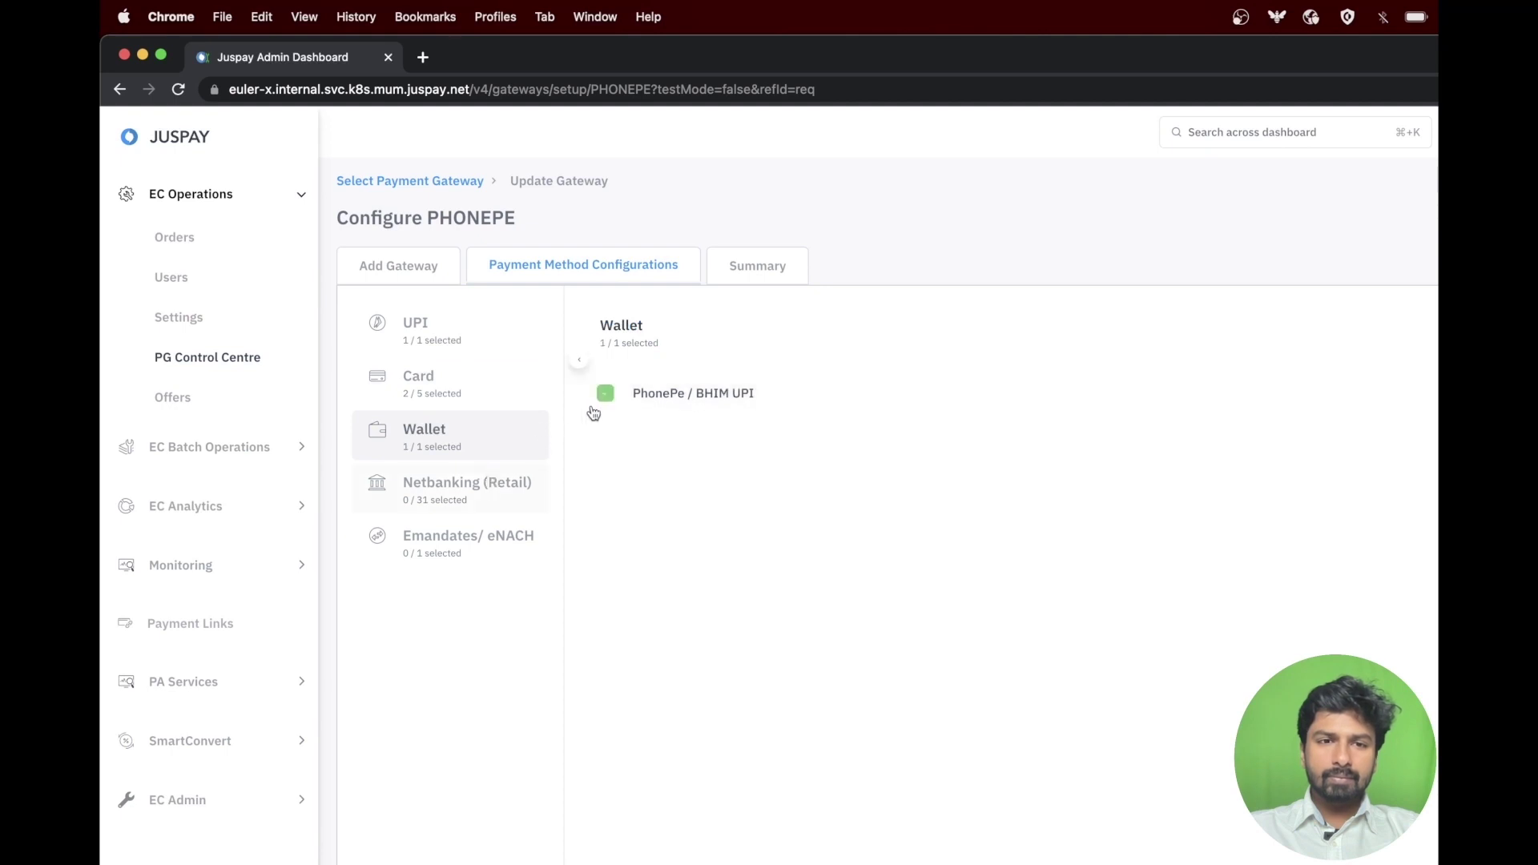
Select Bank of Maharashtra, Catholic Syrian Bank and Deutsche Bank netbanking, then move to Emandates
left_click(487, 493)
left_click(603, 510)
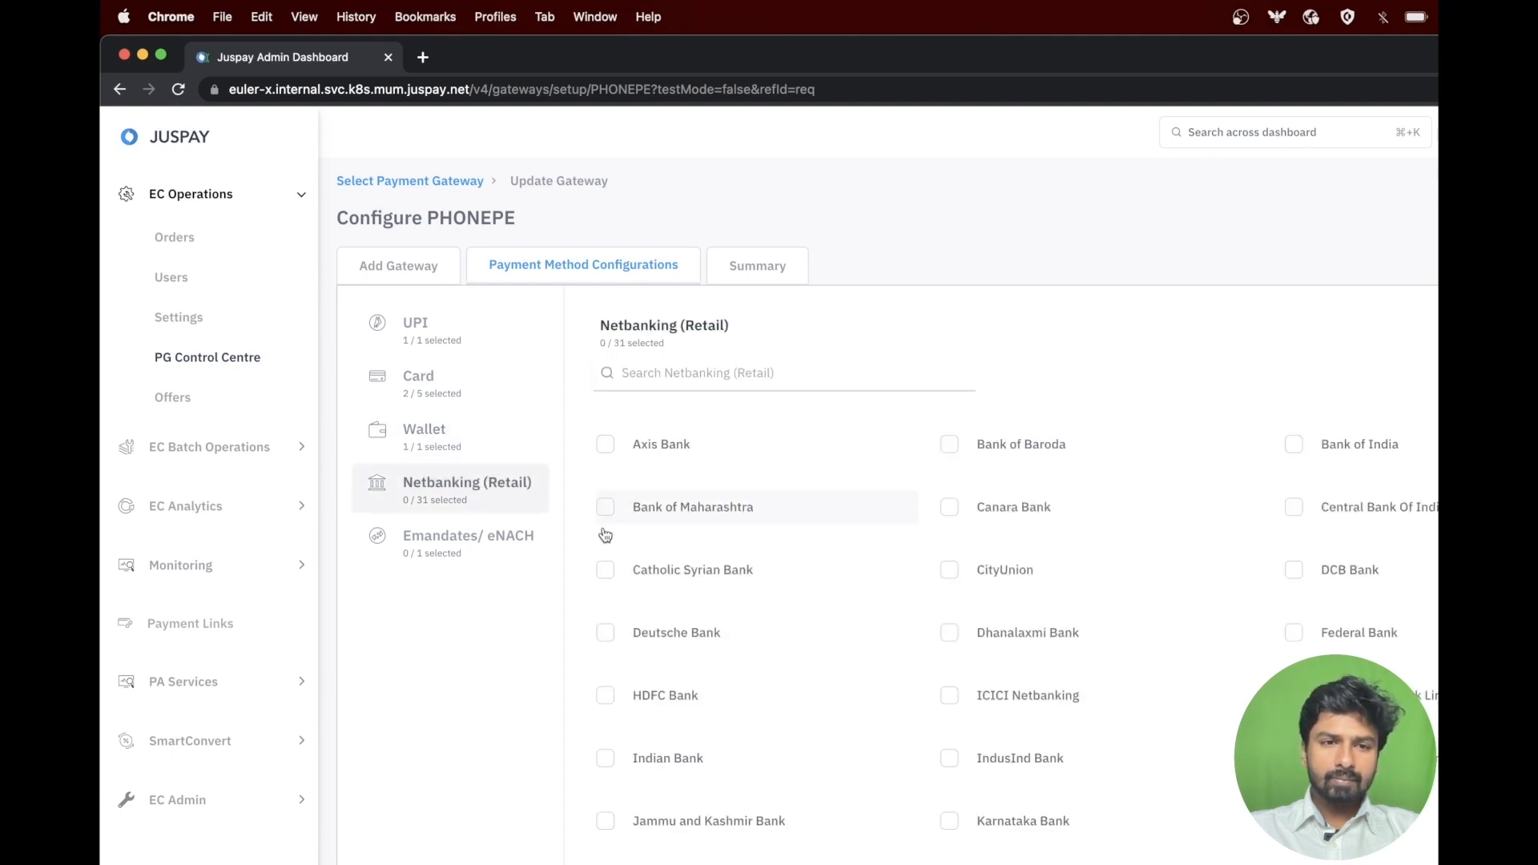
left_click(606, 570)
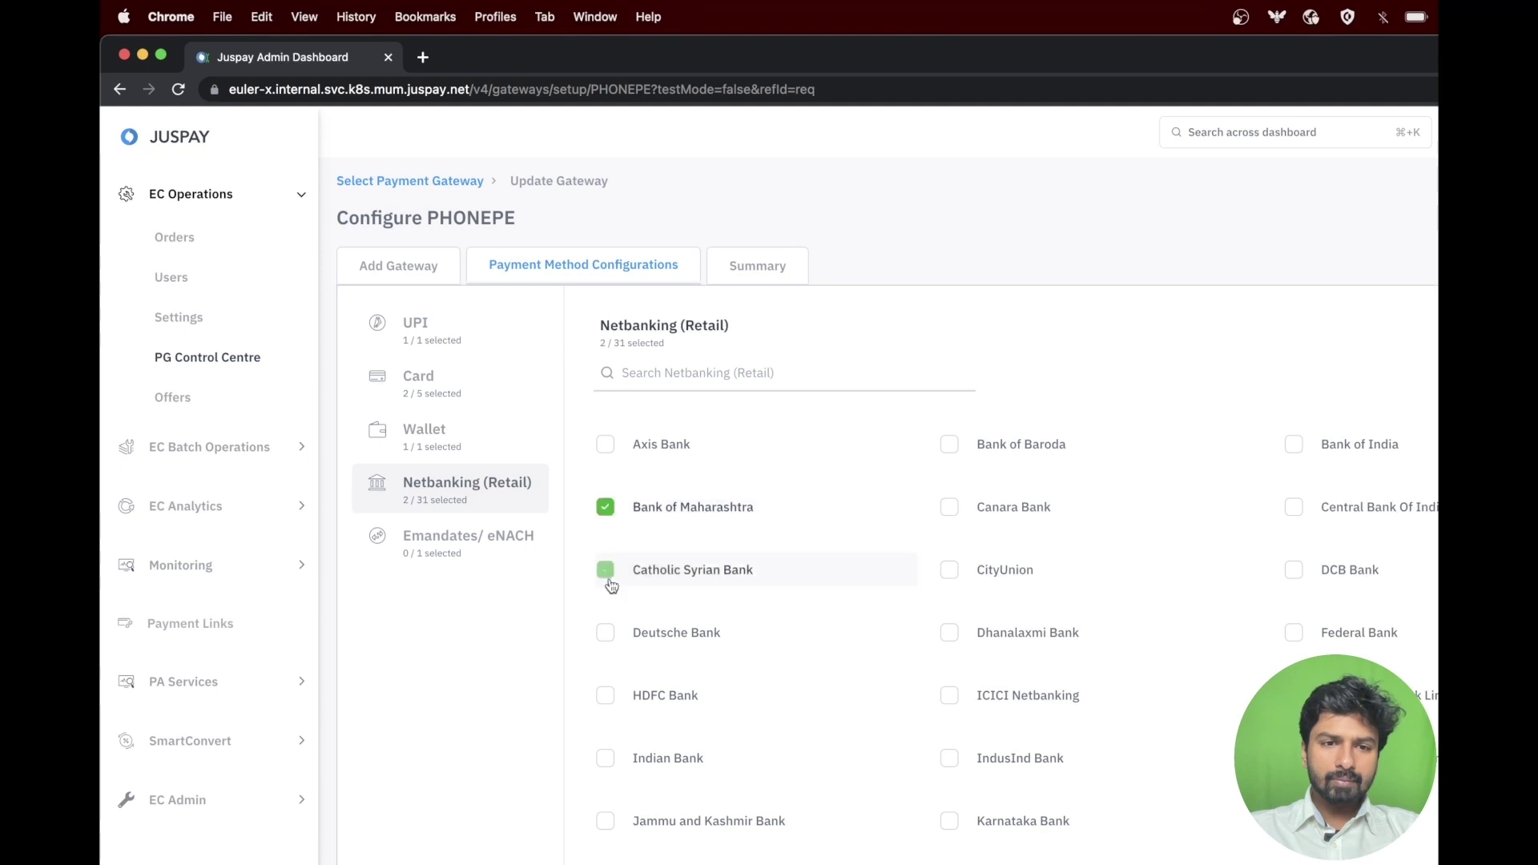
left_click(605, 632)
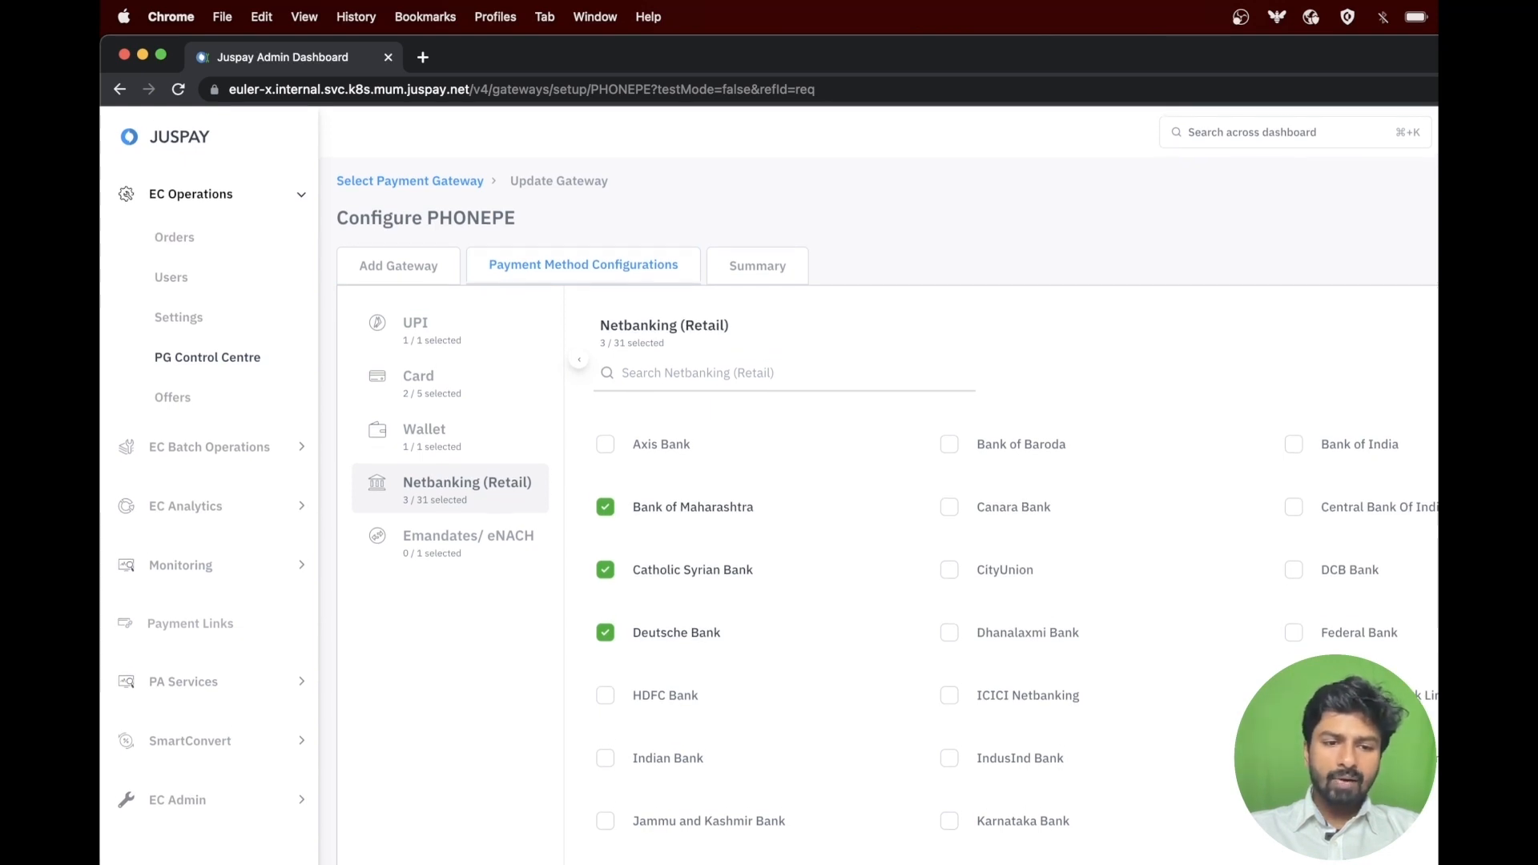
left_click(579, 360)
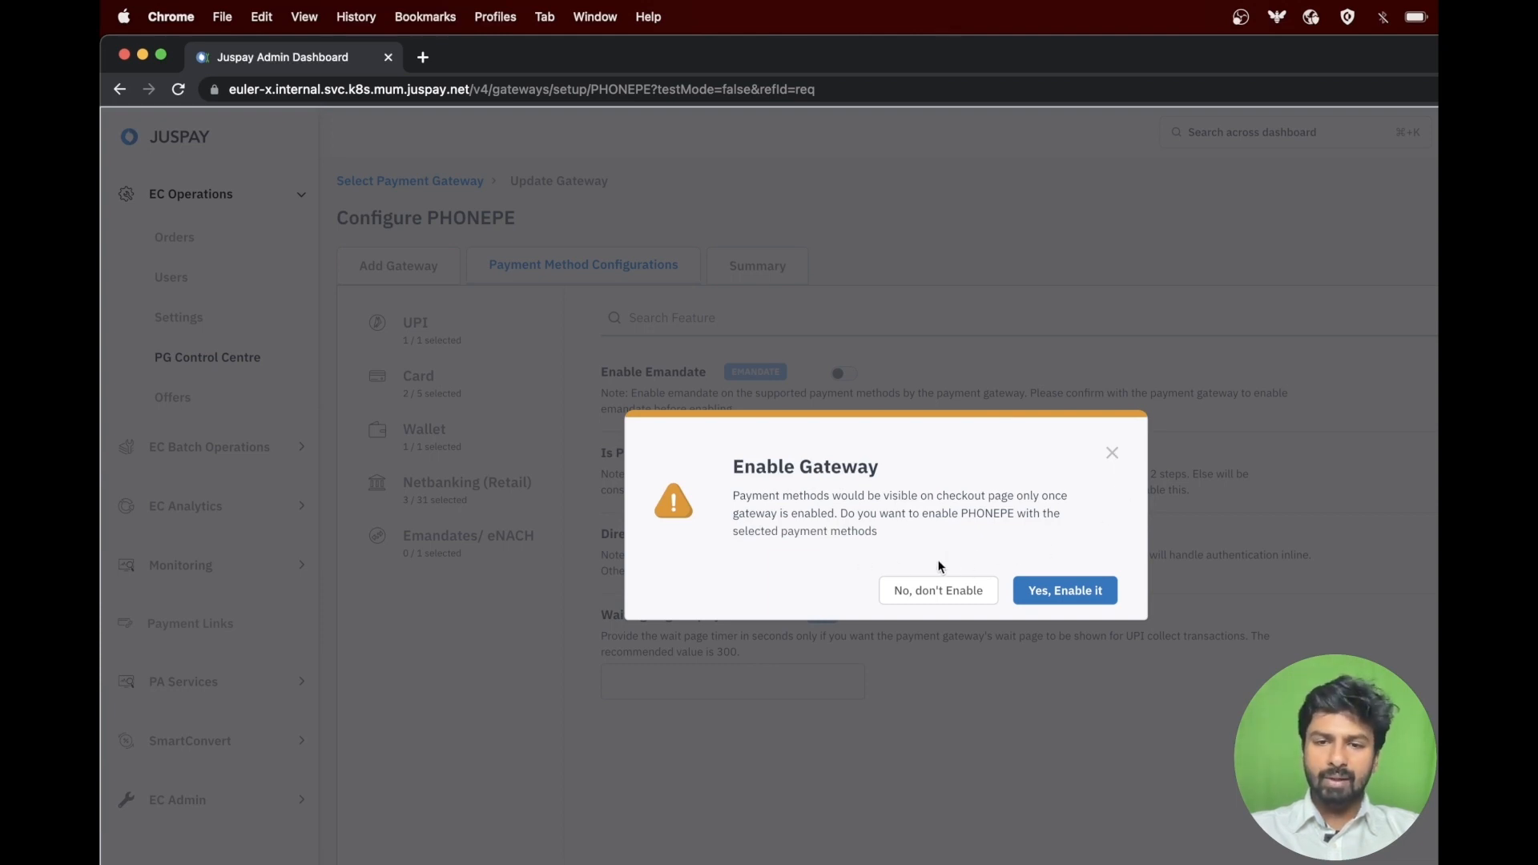
Confirm 'Yes, Enable it' so PHONEPE shows ACTIVE in the Configured Gateways list
left_click(1065, 590)
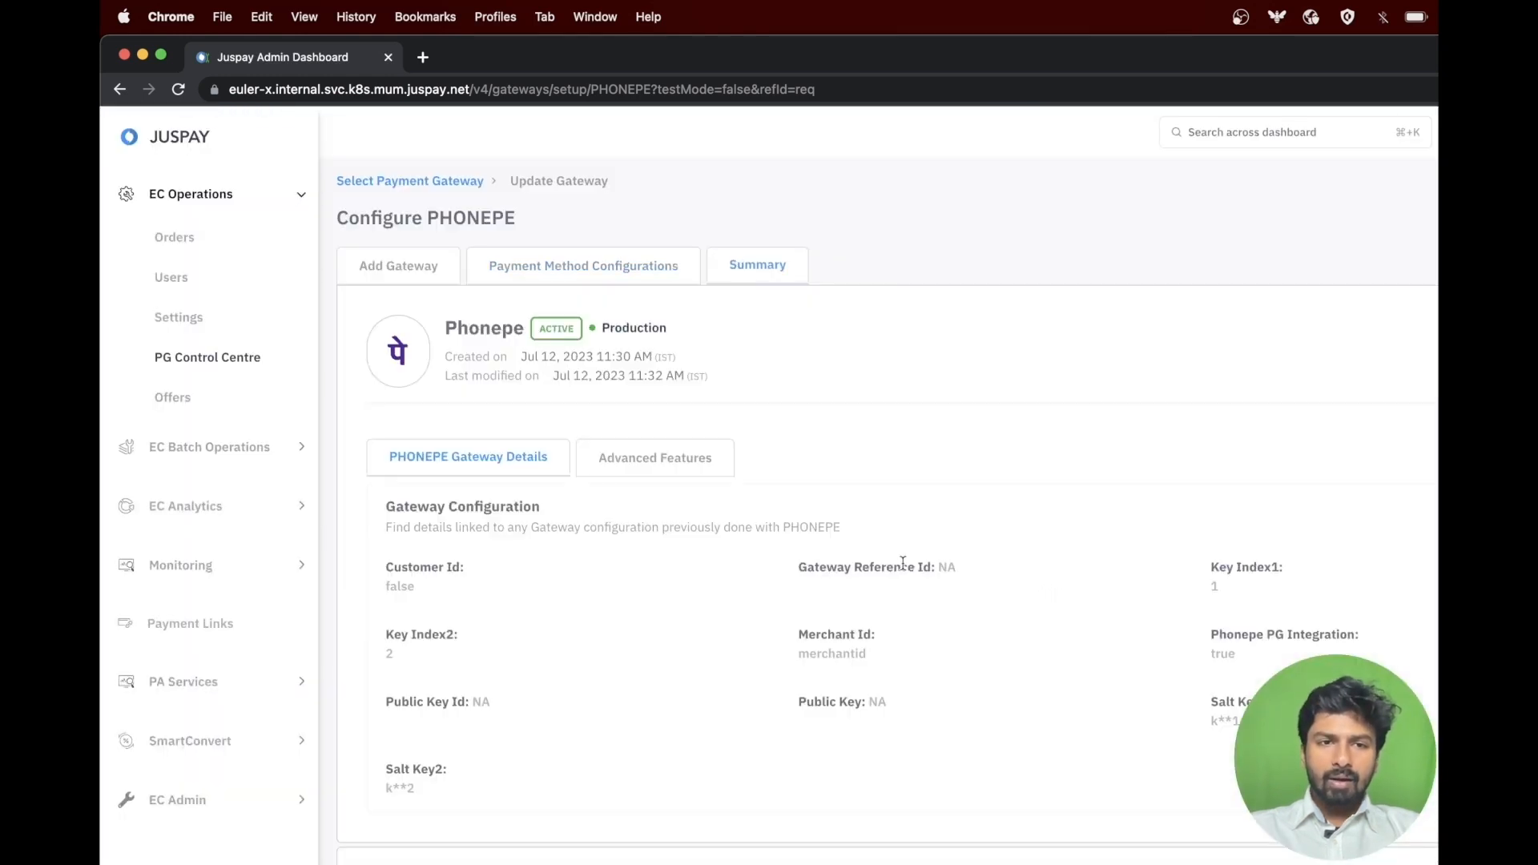
scroll(904, 567, "down", 1)
scroll(905, 568, "up", 1)
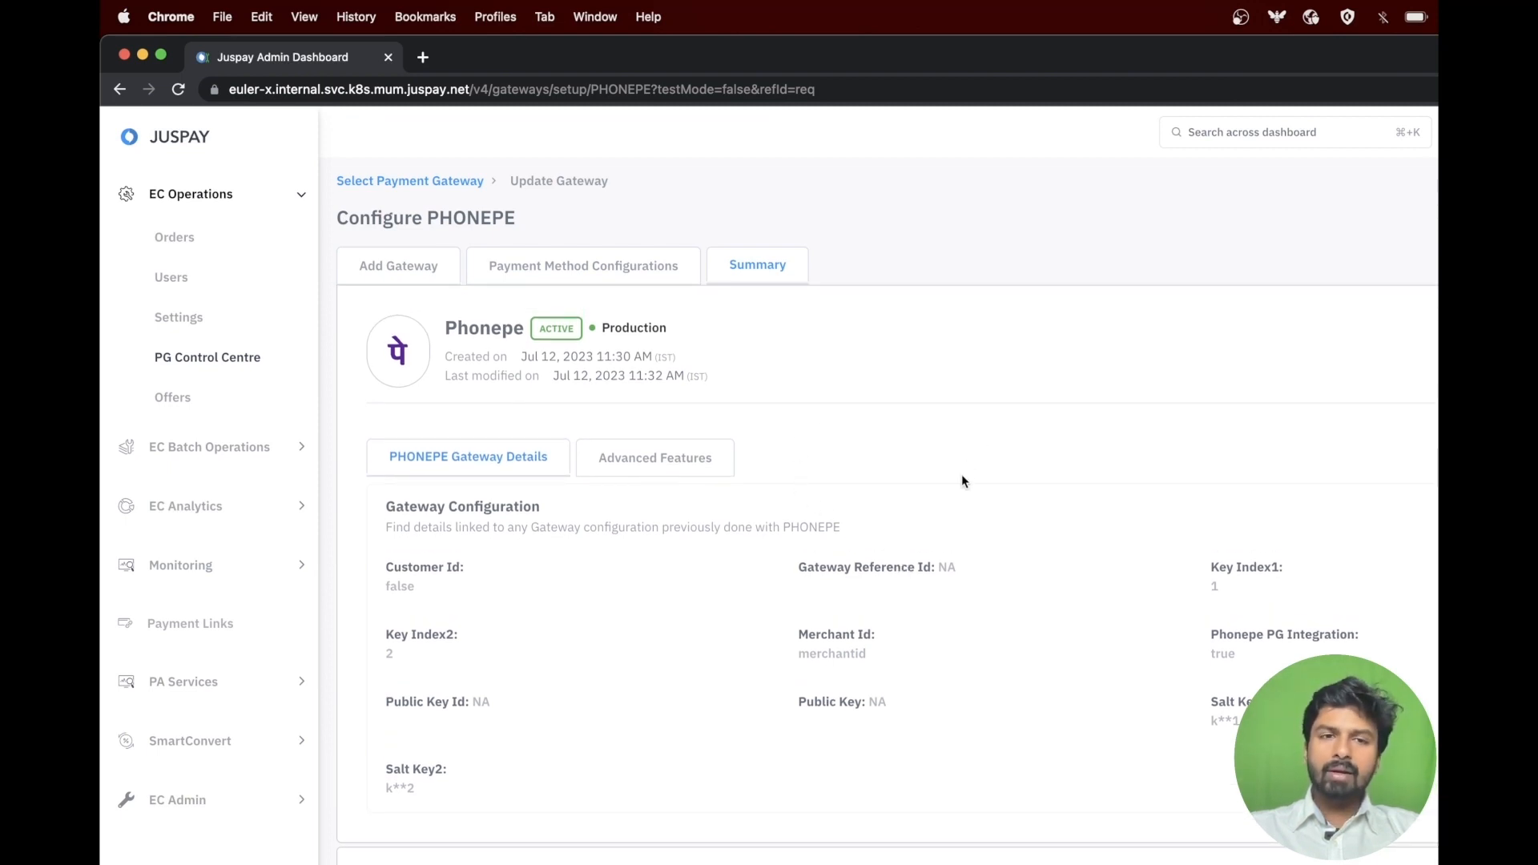
scroll(961, 481, "down", 1)
scroll(962, 482, "down", 4)
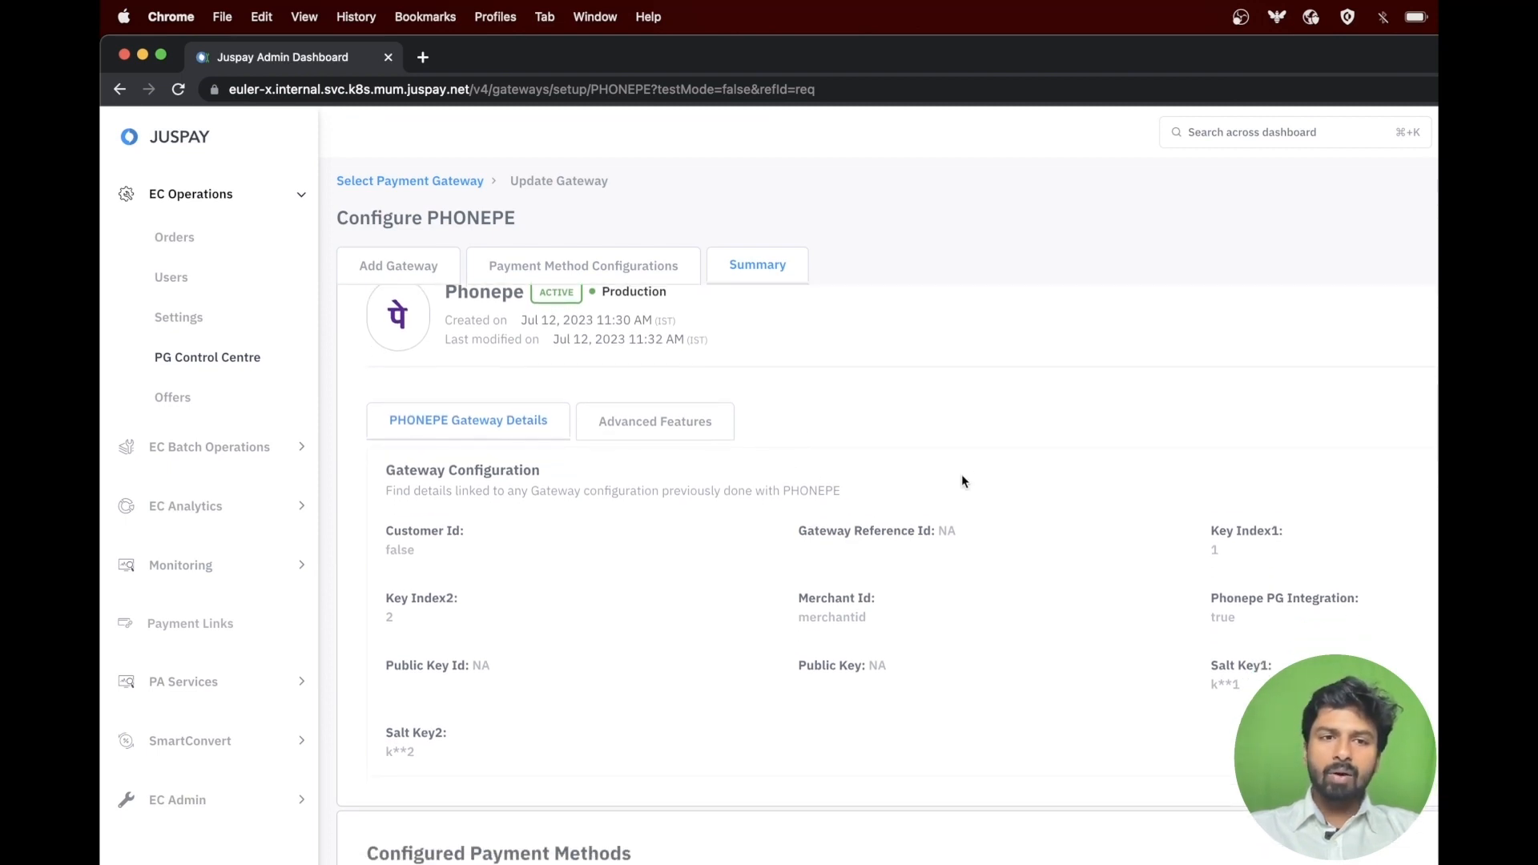
scroll(962, 481, "down", 5)
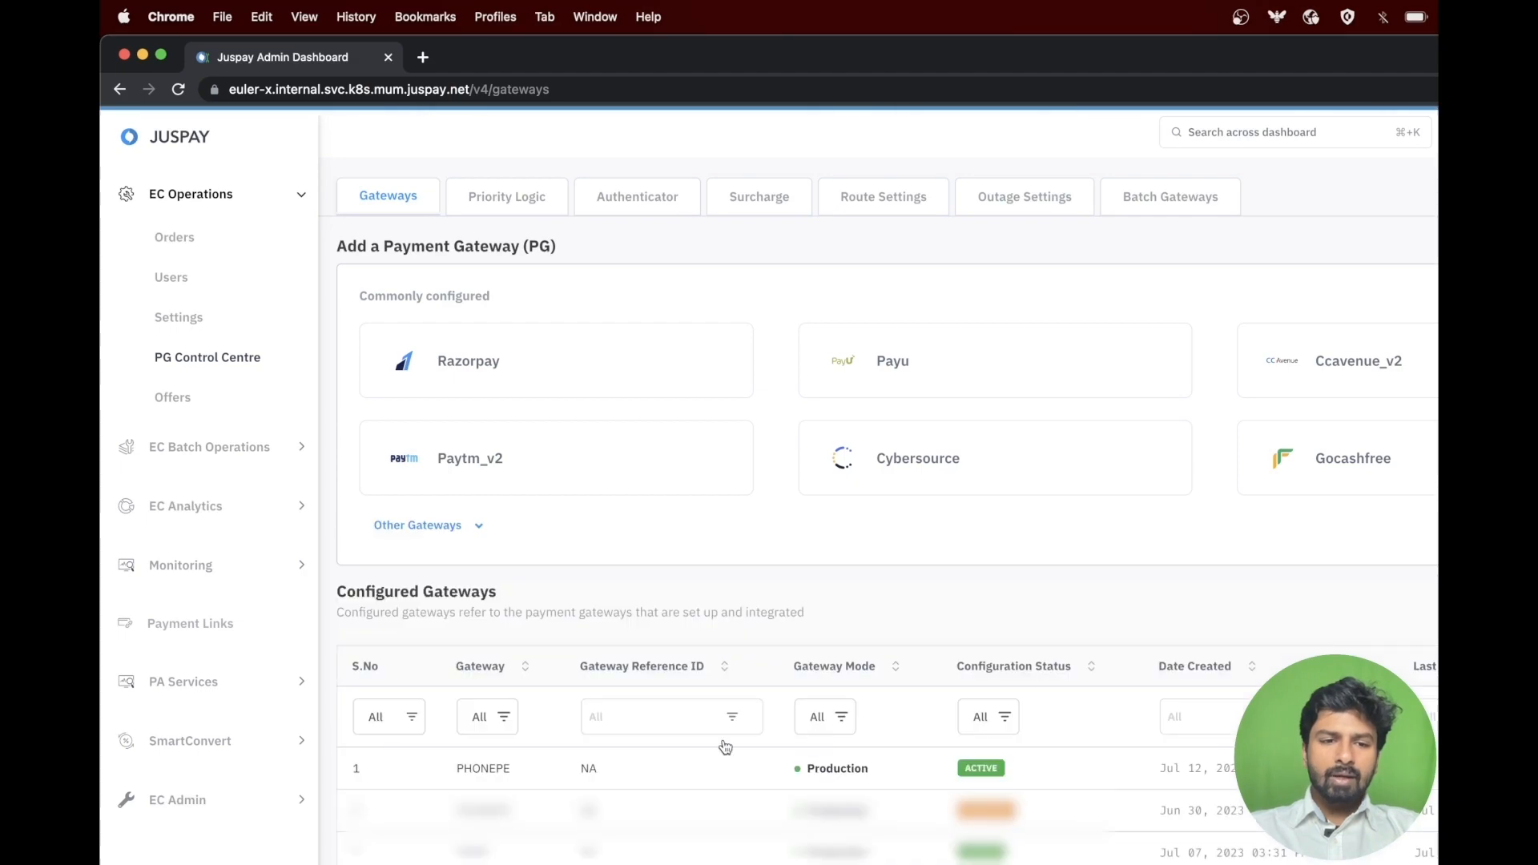
scroll(722, 747, "down", 3)
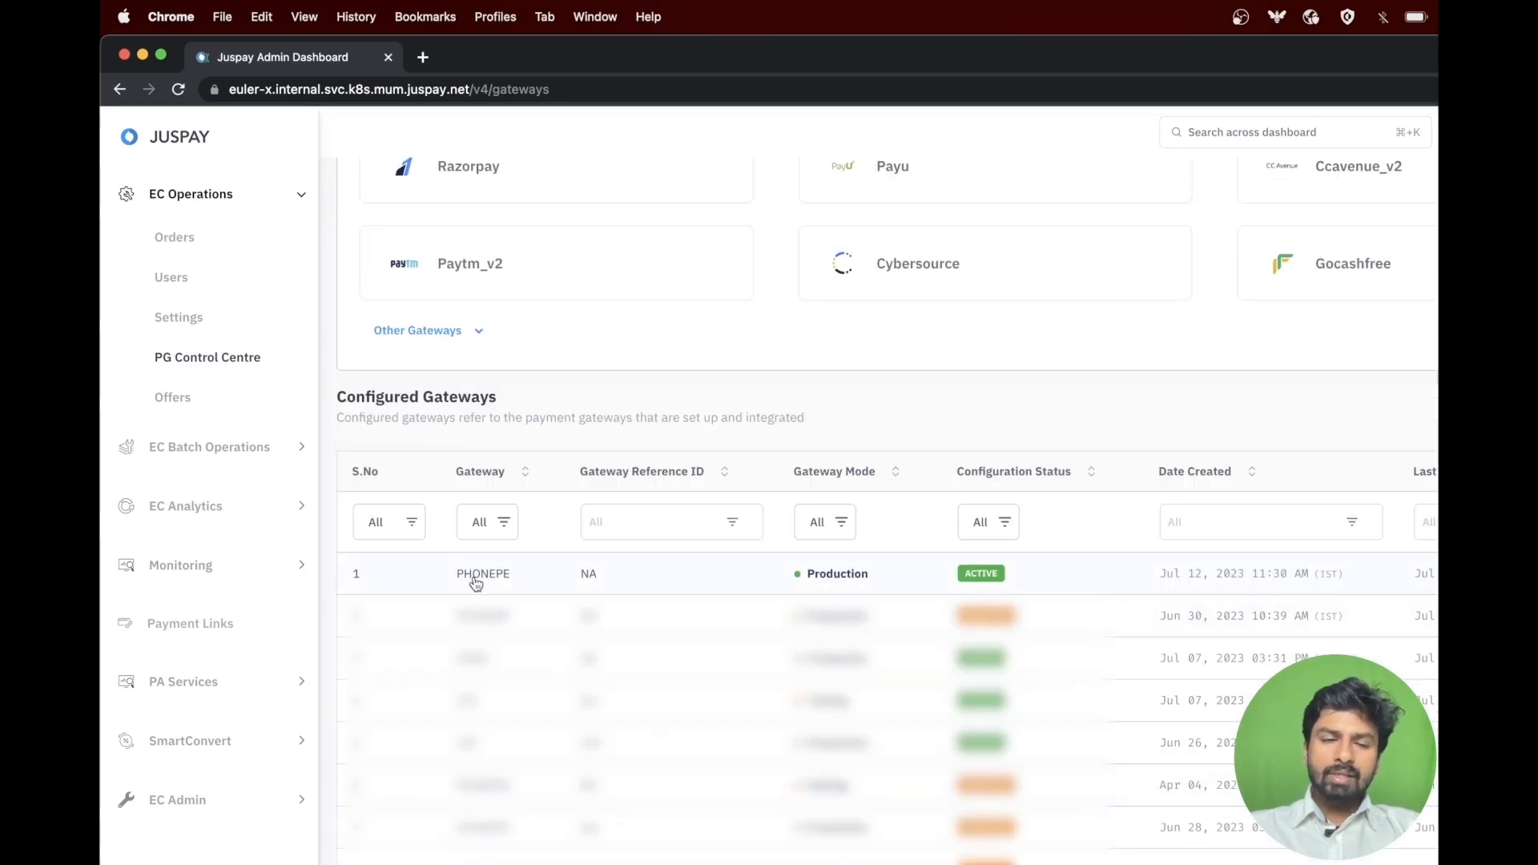